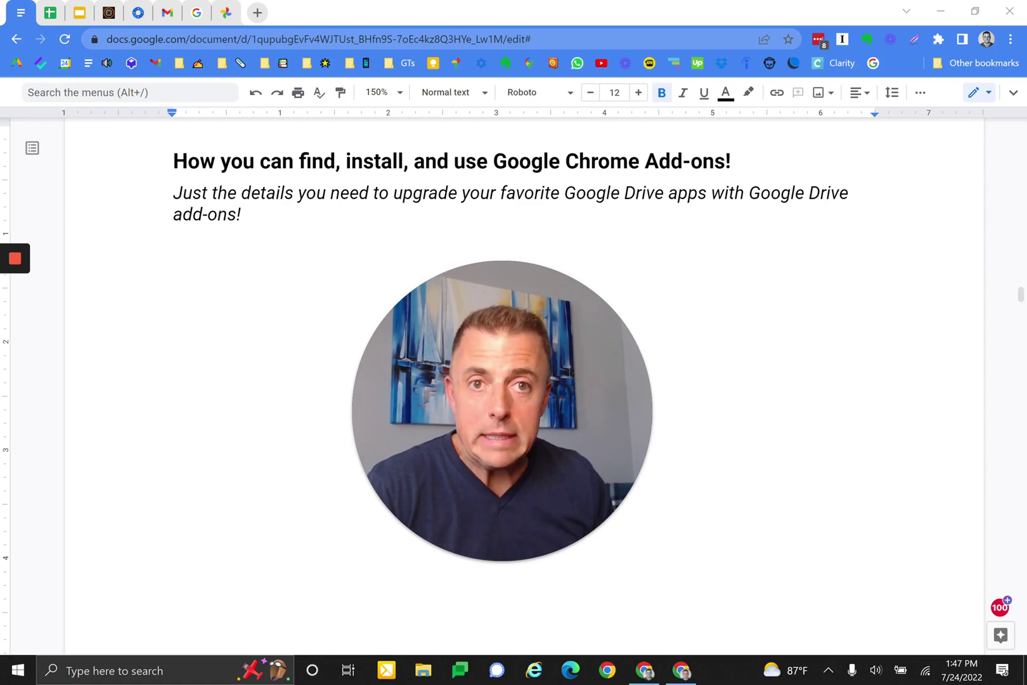
Restore the 'Add-ons — previously covered' bullet with its Chrome Apps tools sub-point and linked 'Example: YAMM'.
left_click(466, 562)
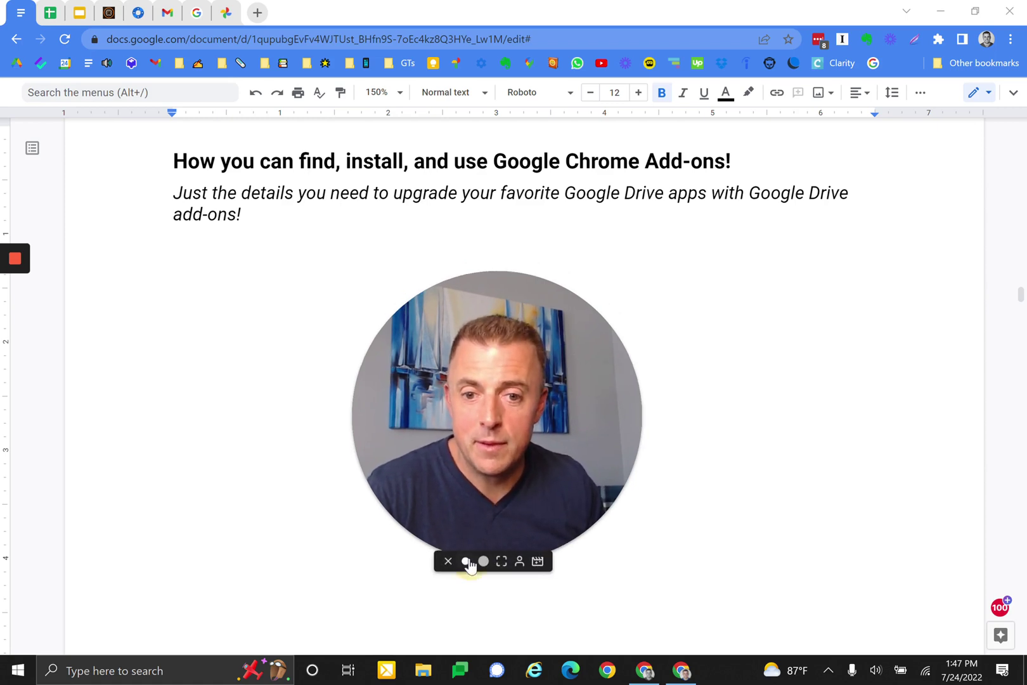
left_click_drag(423, 462, 87, 552)
left_click(373, 314)
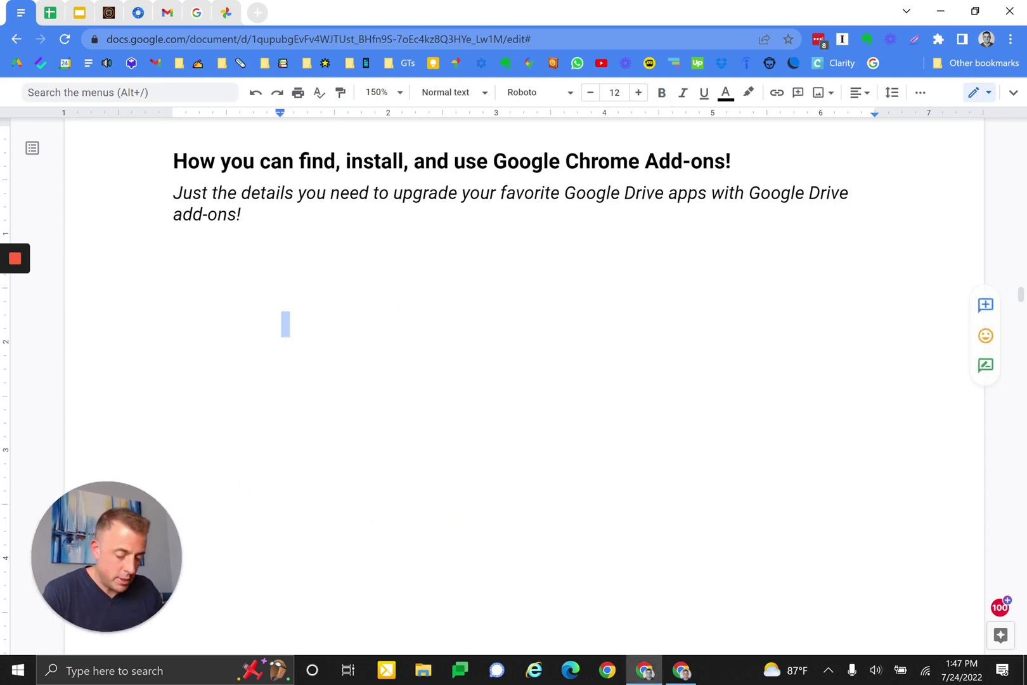
key("ctrl+z")
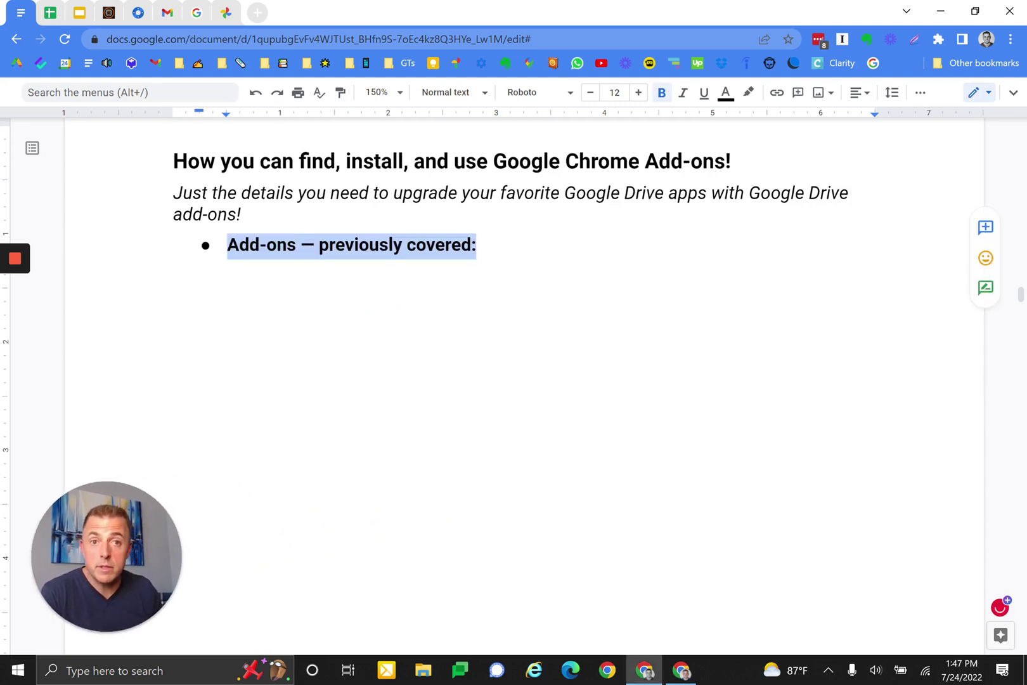
key("ctrl+z")
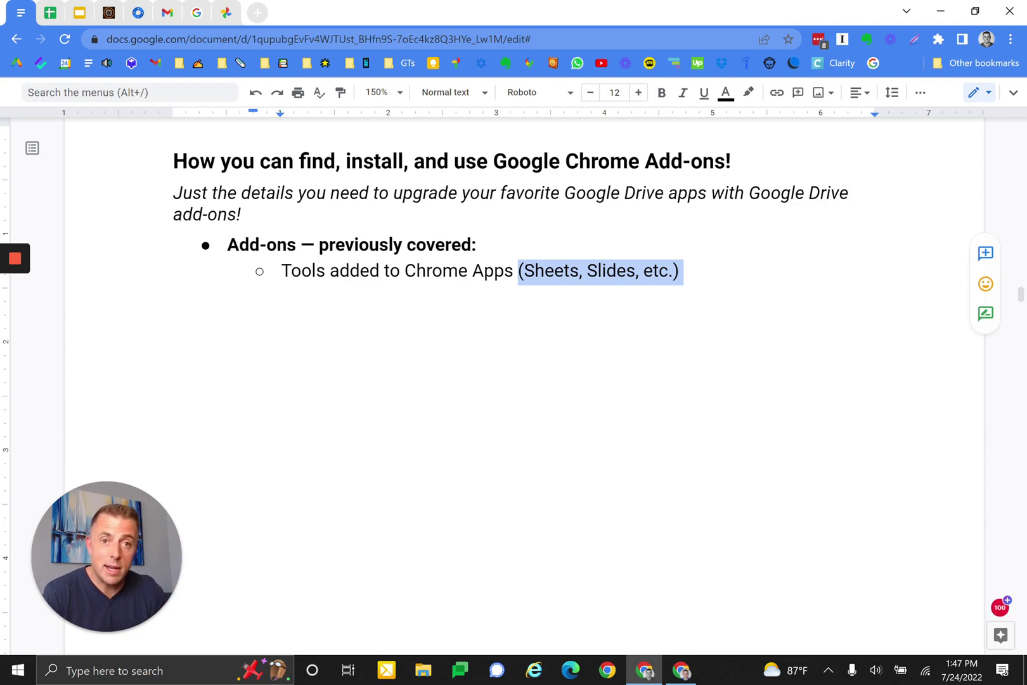
key("ctrl+z")
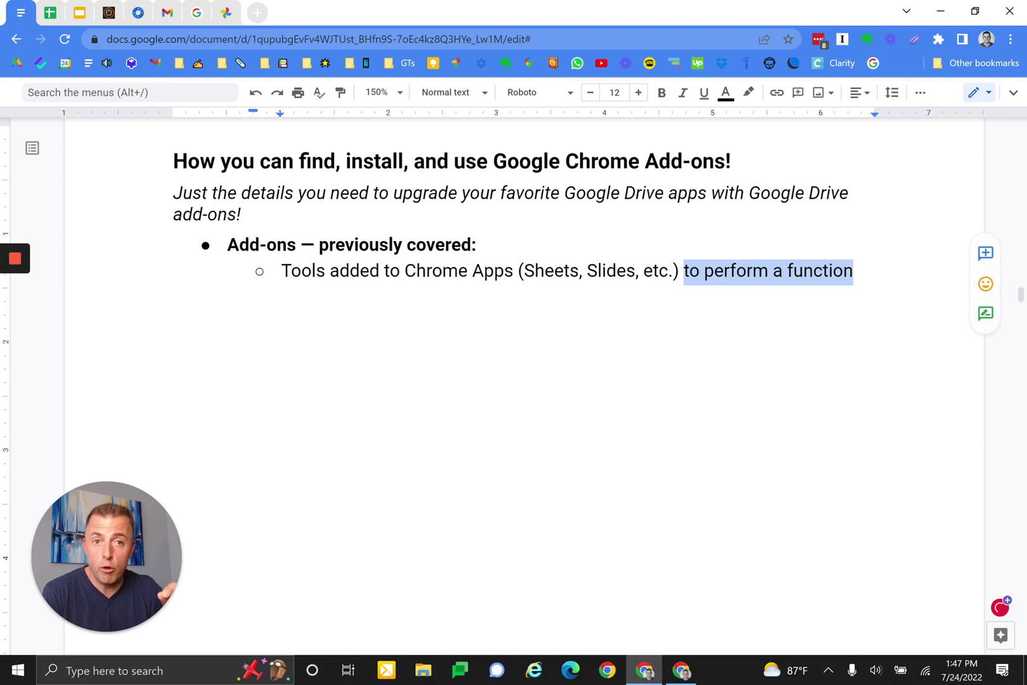
key("ctrl+z")
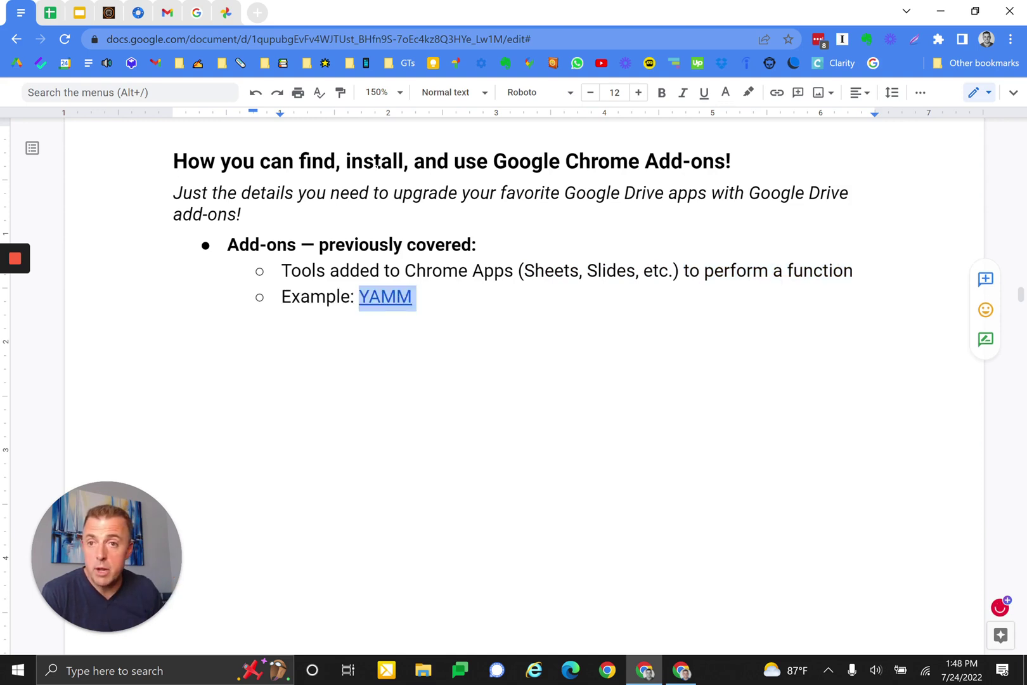
left_click(50, 15)
left_click(869, 140)
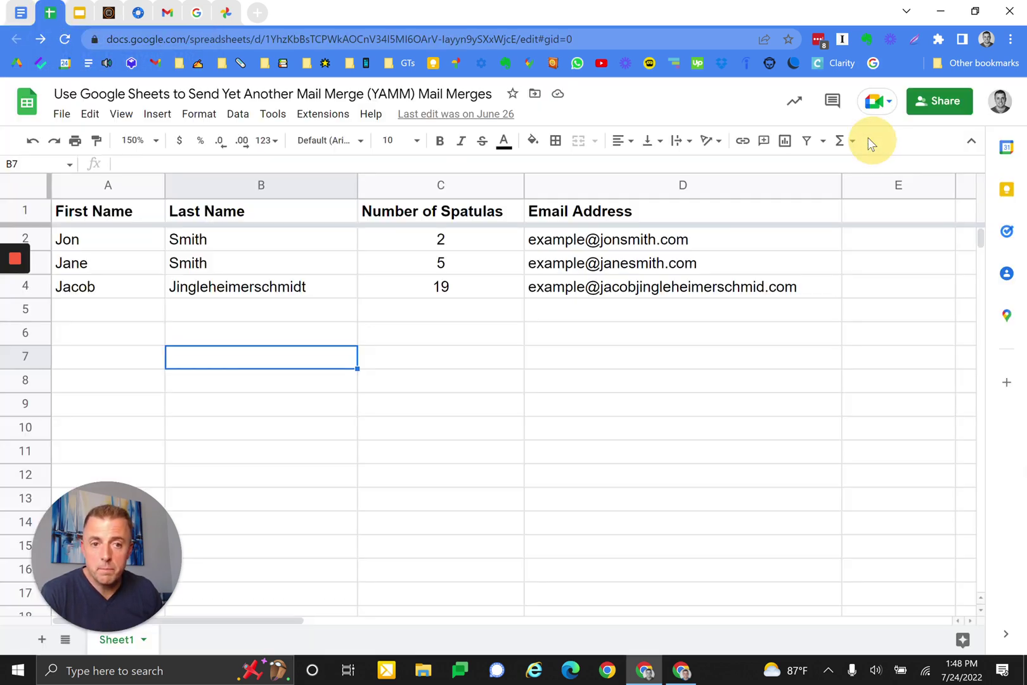
left_click(317, 115)
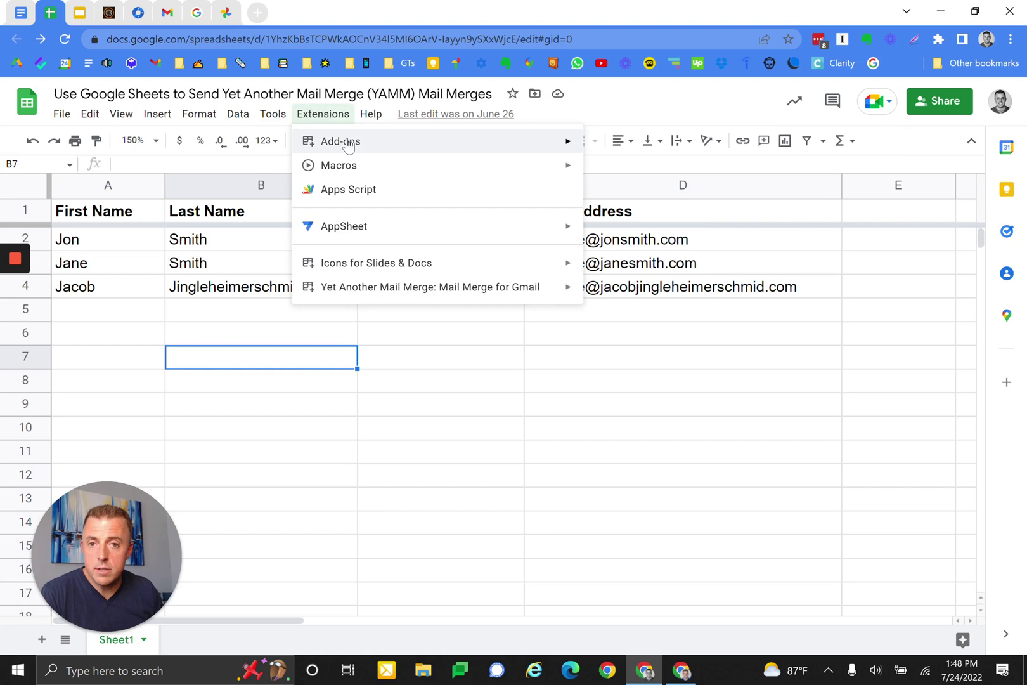
mouse_move(352, 147)
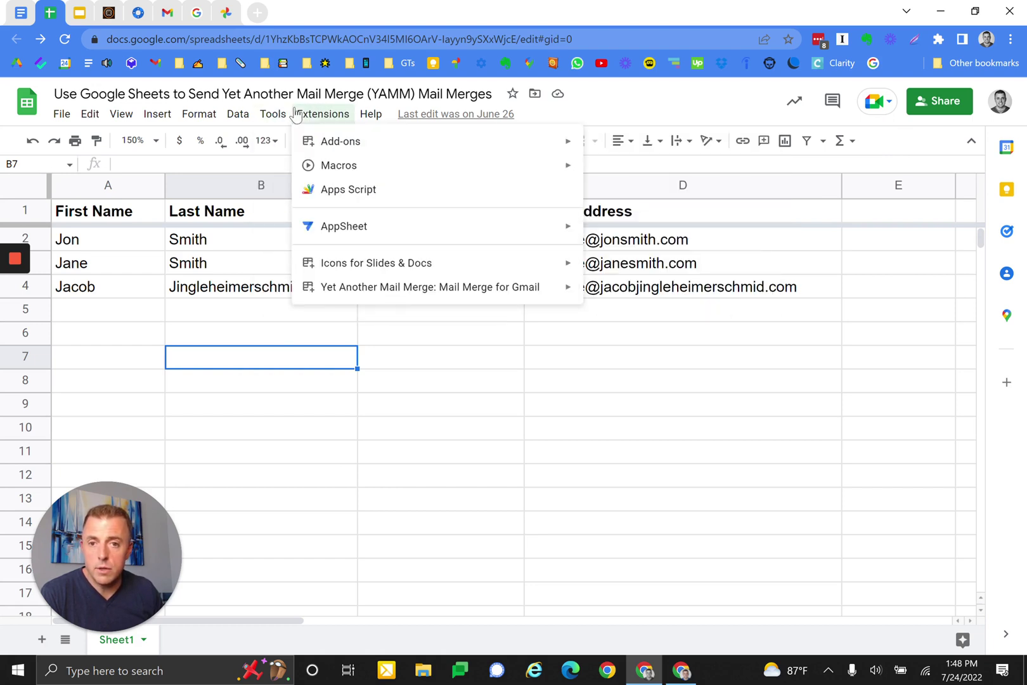
mouse_move(352, 293)
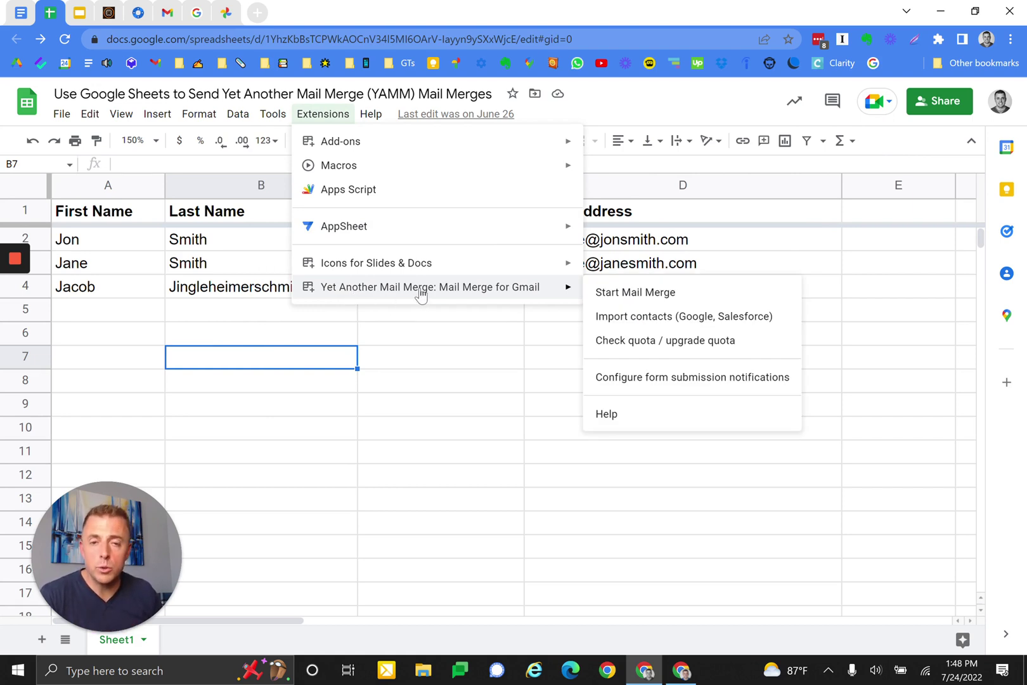
Extend the example line to read 'YAMM or Icons for Slides' with the Icons for Slides link.
left_click(21, 13)
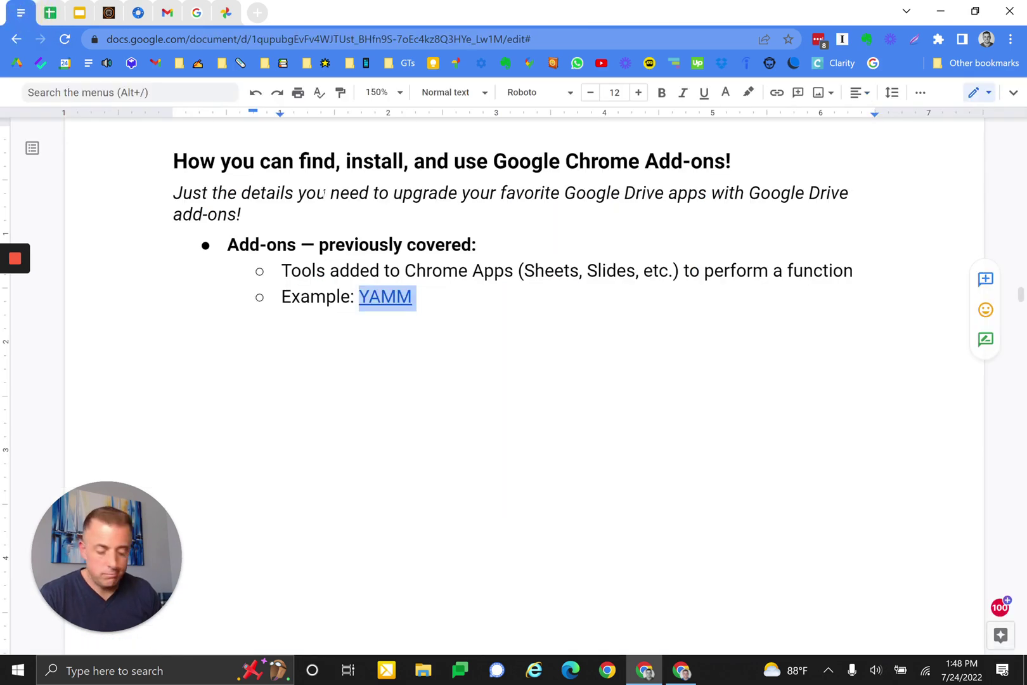
key("End")
type("or")
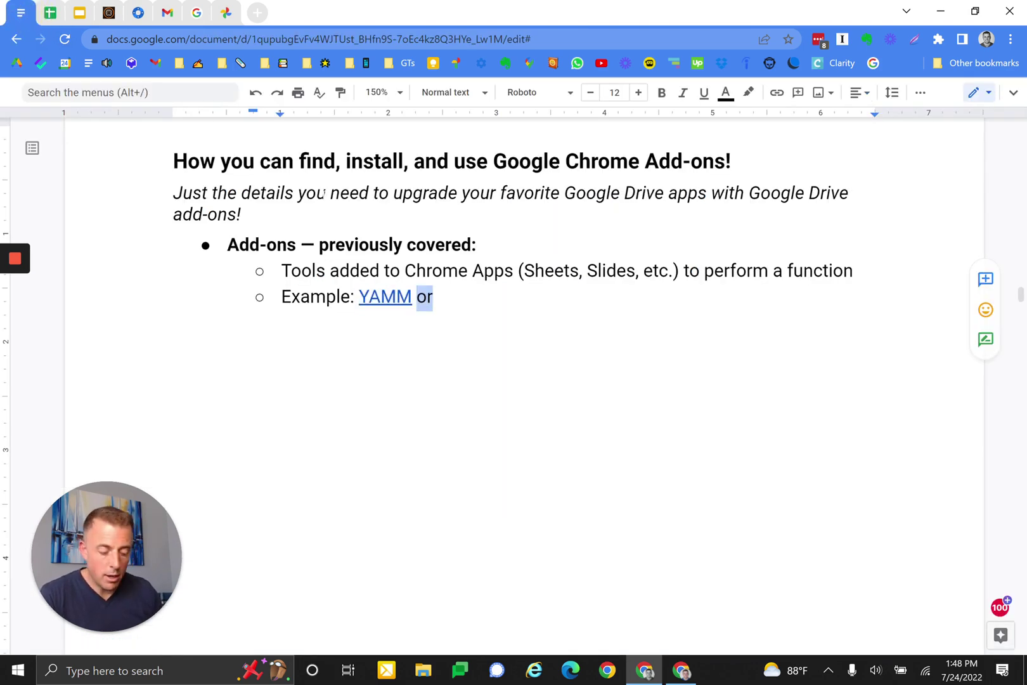
type("Icons for Slides")
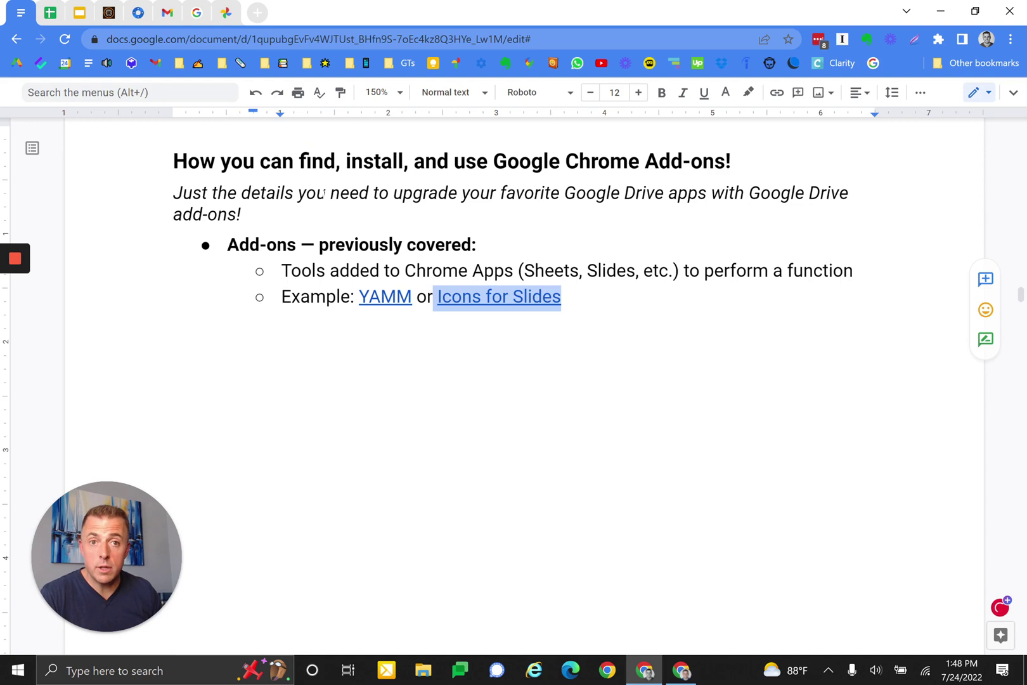
left_click(80, 13)
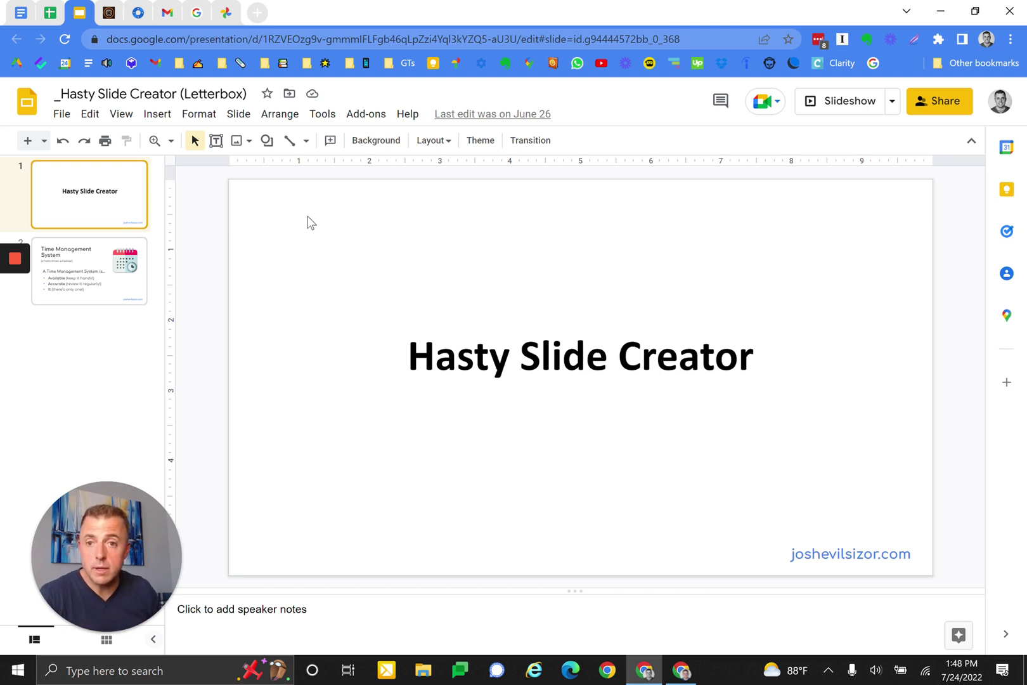
Start the Icons for Slides & Docs add-on to open its Flaticon icon panel.
left_click(348, 116)
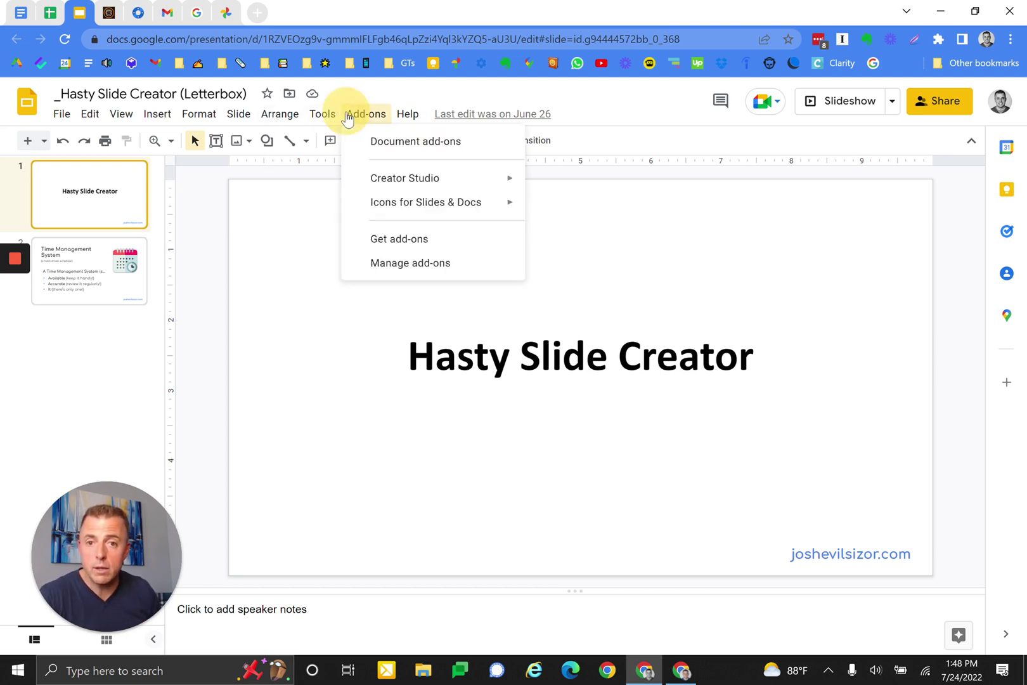
mouse_move(454, 211)
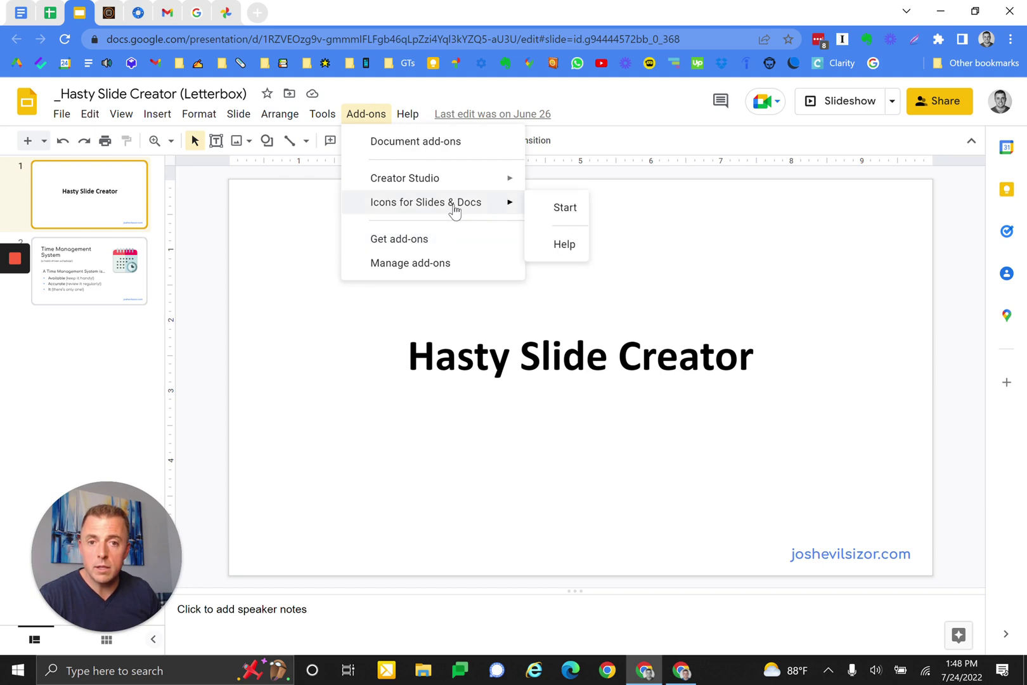
left_click(574, 215)
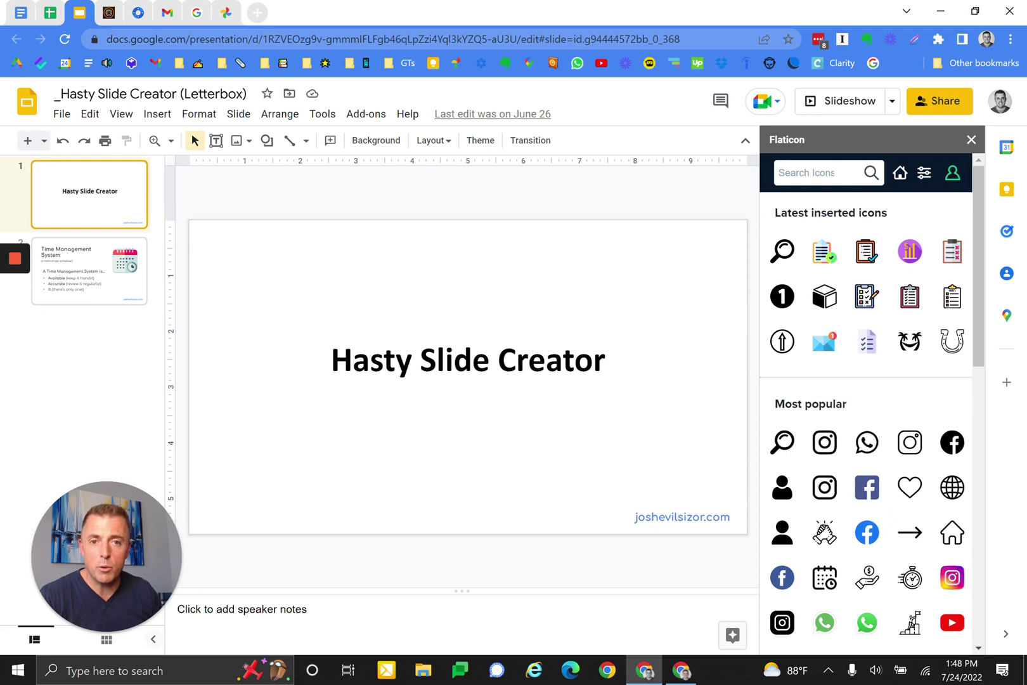
Add the 'Think of them like you would a car roof rack' sub-point and show the car picture.
left_click(20, 13)
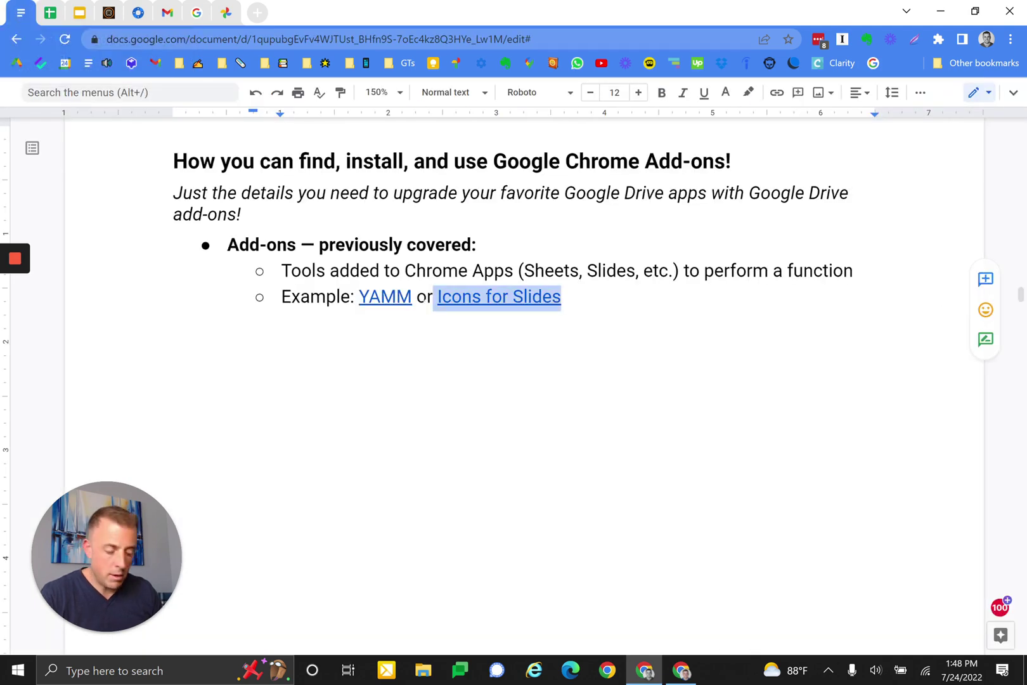
key("ctrl+y")
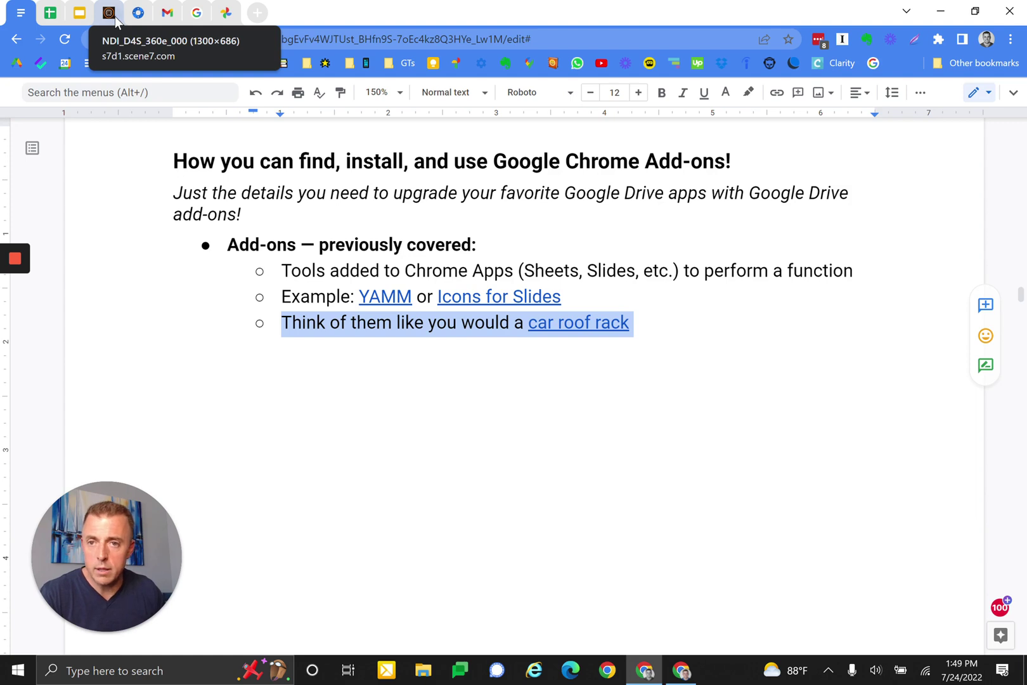
left_click(114, 19)
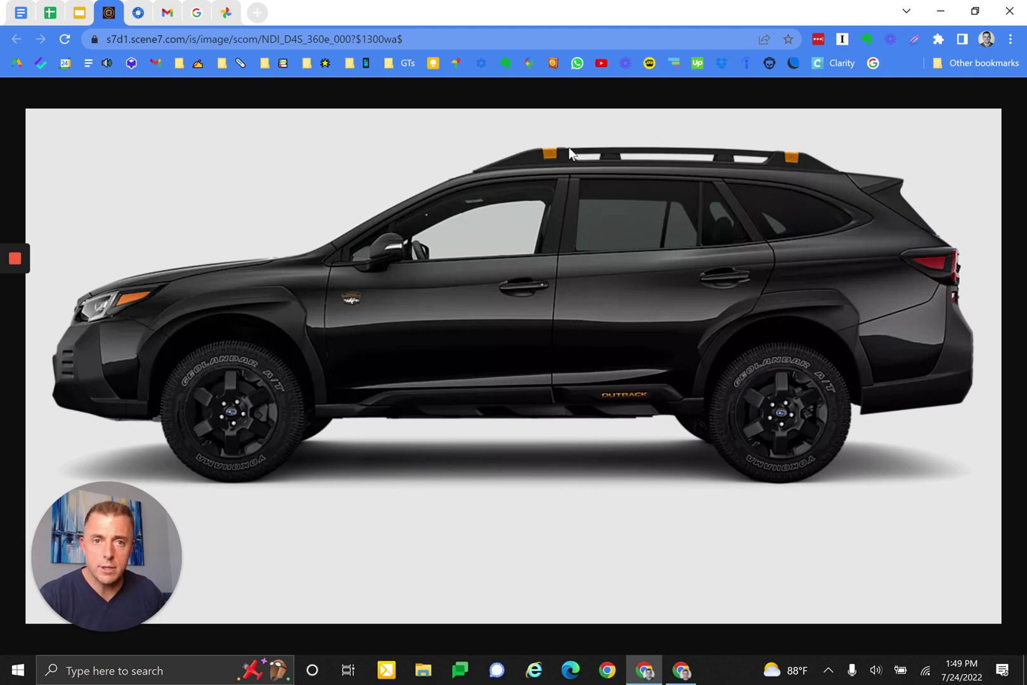
Add the remark about add-ons' limited capabilities after 'car roof rack'.
left_click(21, 12)
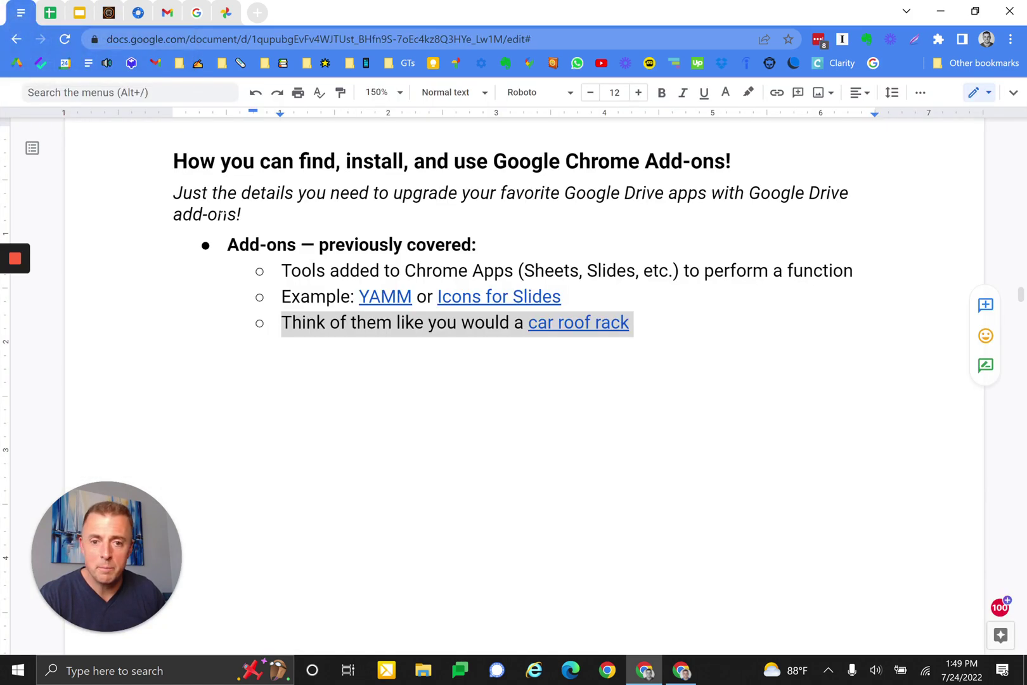
left_click(677, 328)
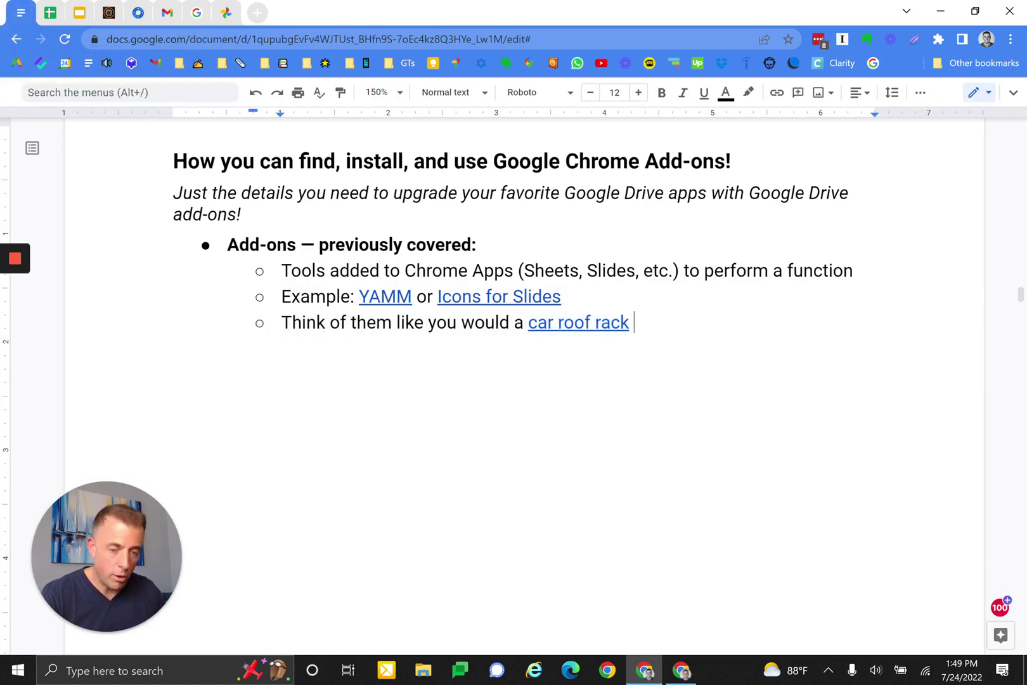
key("ctrl+z")
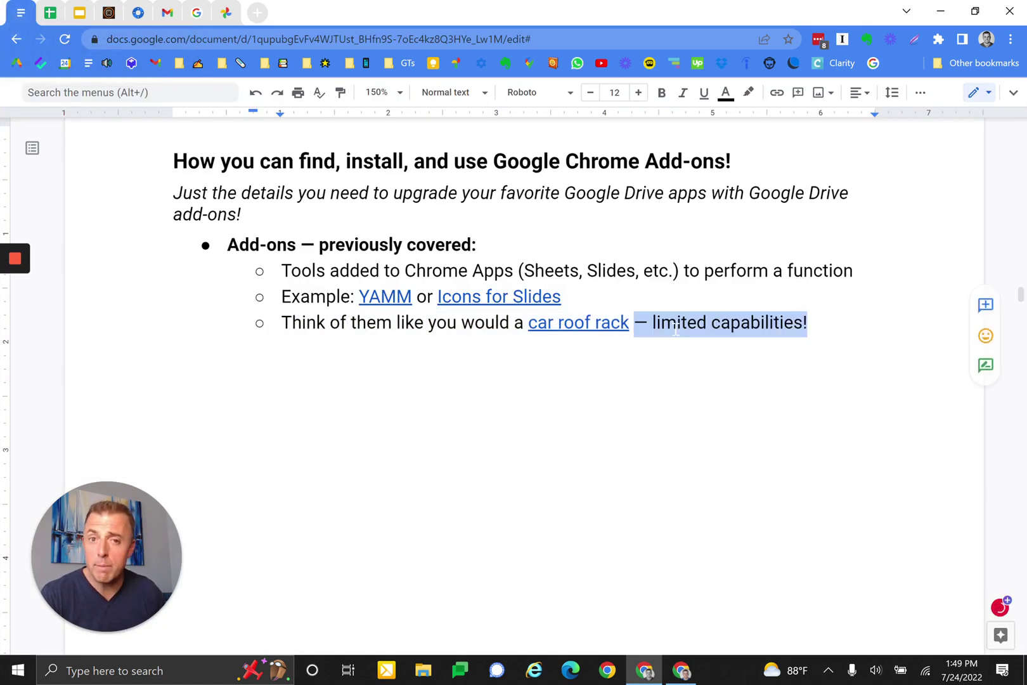
Add the 'Why do you need an add-on' bullet with 'Add a needed capability' and 'Solve a problem (can't powerpoint so good!)'.
key("ctrl+z")
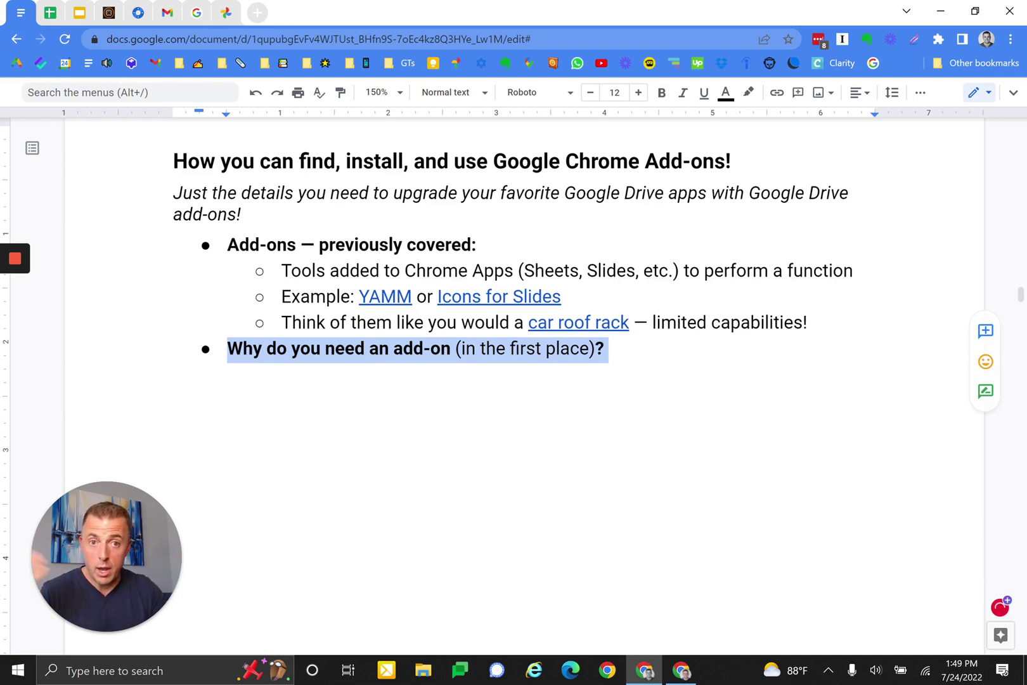
key("ctrl+z")
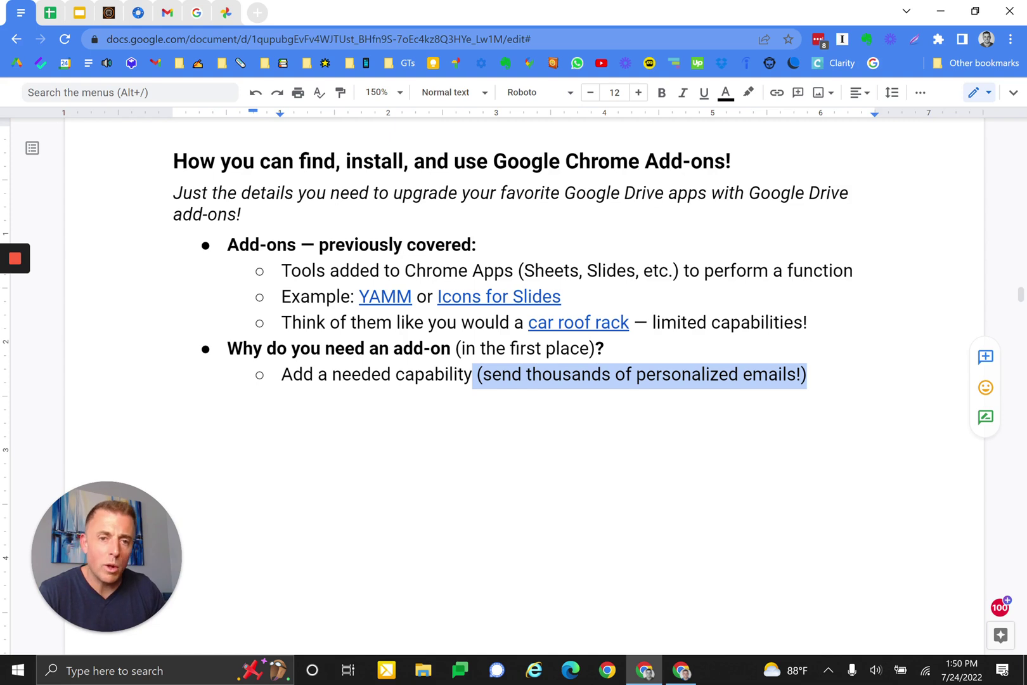
key("ctrl+z")
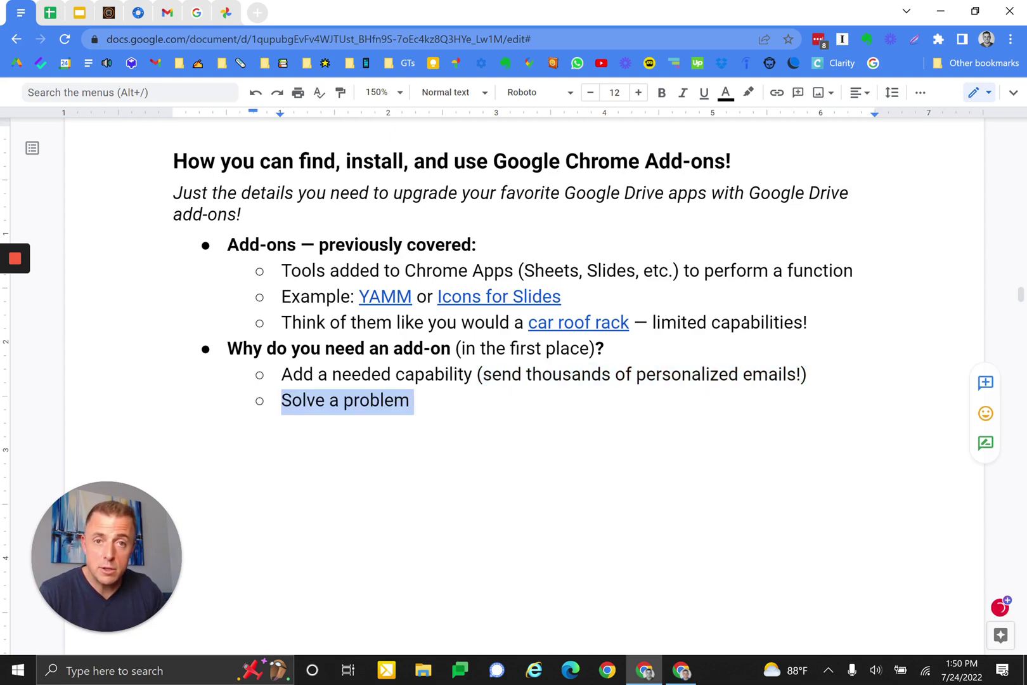
key("ctrl+z")
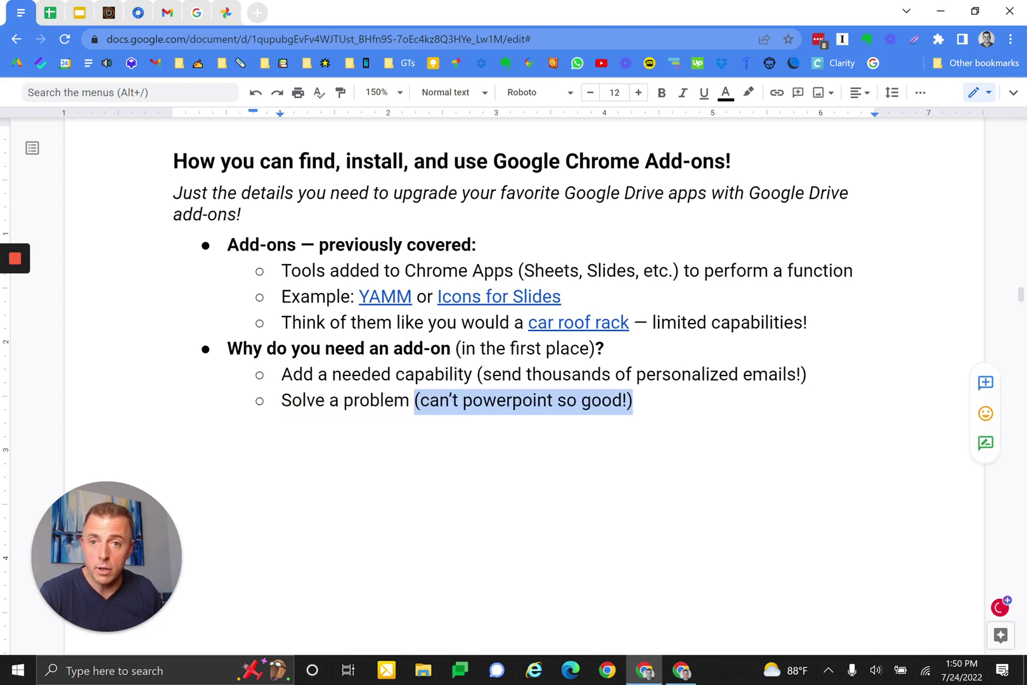
Search the Flaticon panel for 'fishing' icons and view the Time Management System slide.
left_click(79, 13)
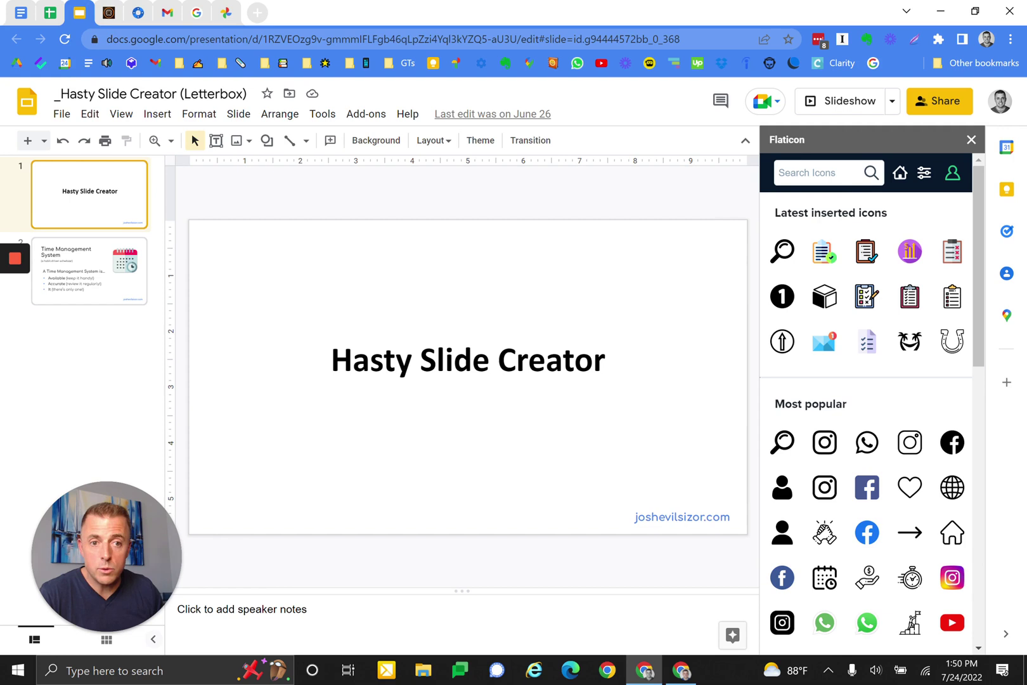
left_click(840, 173)
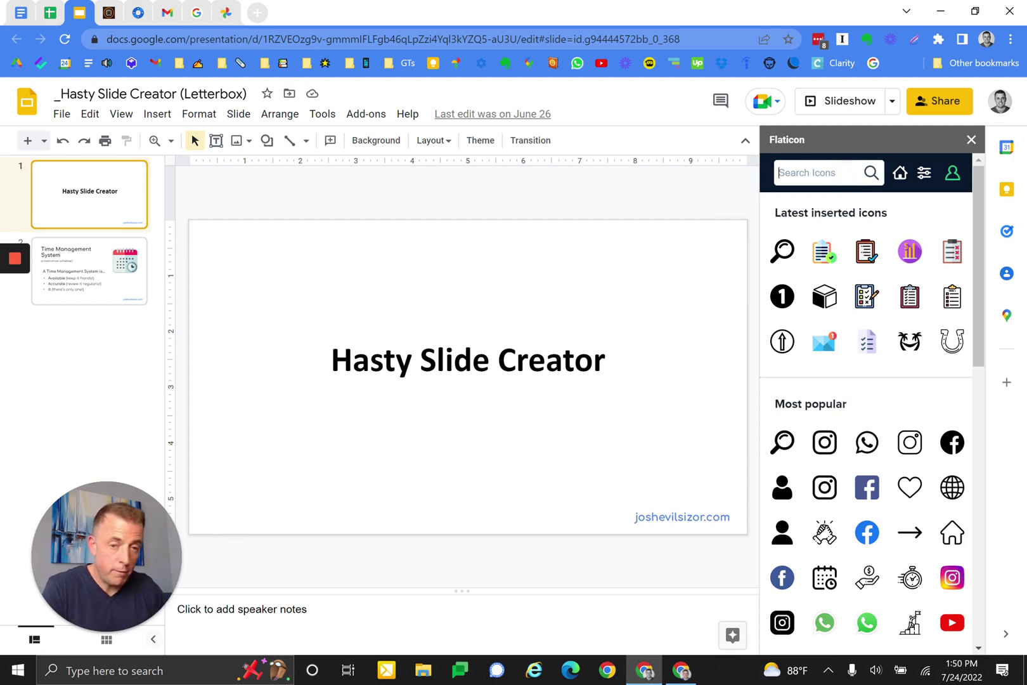
type("fishing")
key("Return")
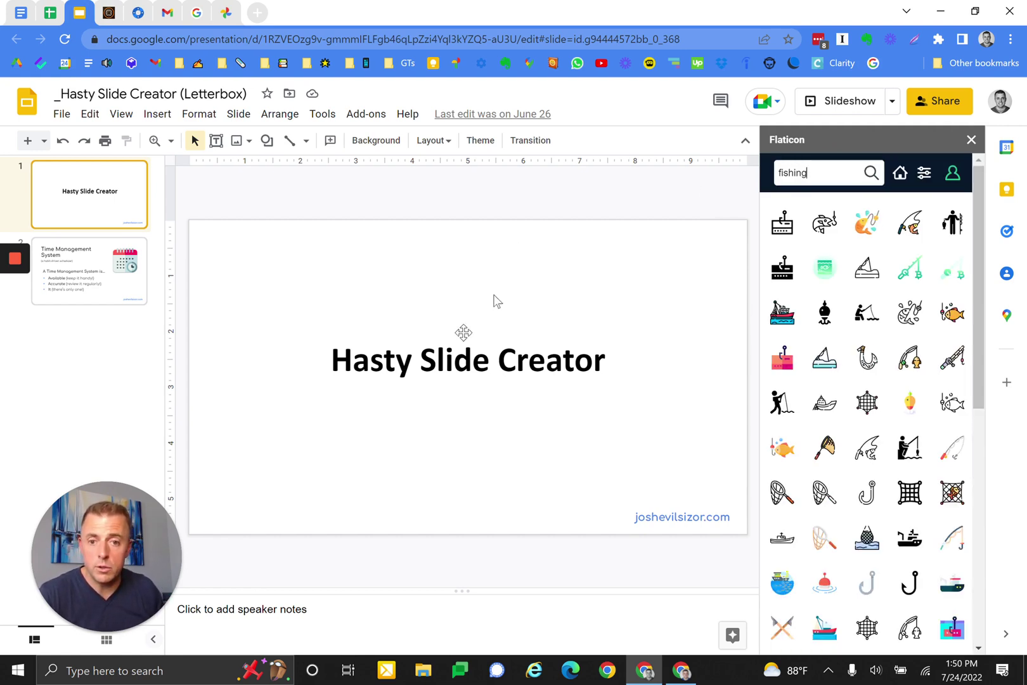
left_click(99, 289)
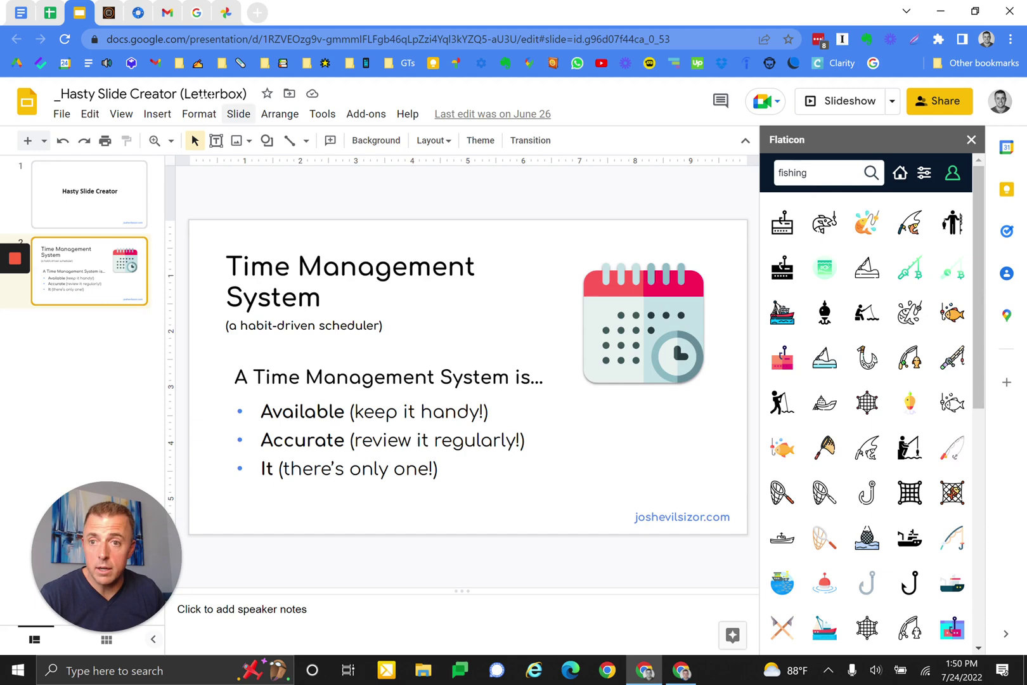
left_click(30, 21)
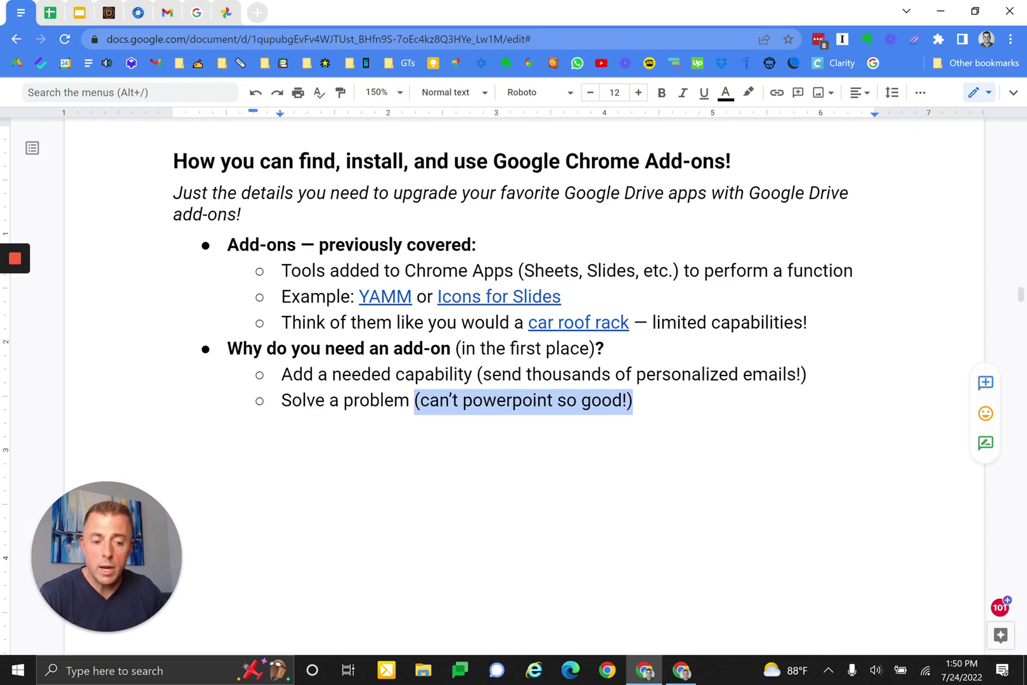
Add 'How can you discover the right add-on?' with a 'Search GWS Marketplace' sub-point and its web address.
key("ctrl+y")
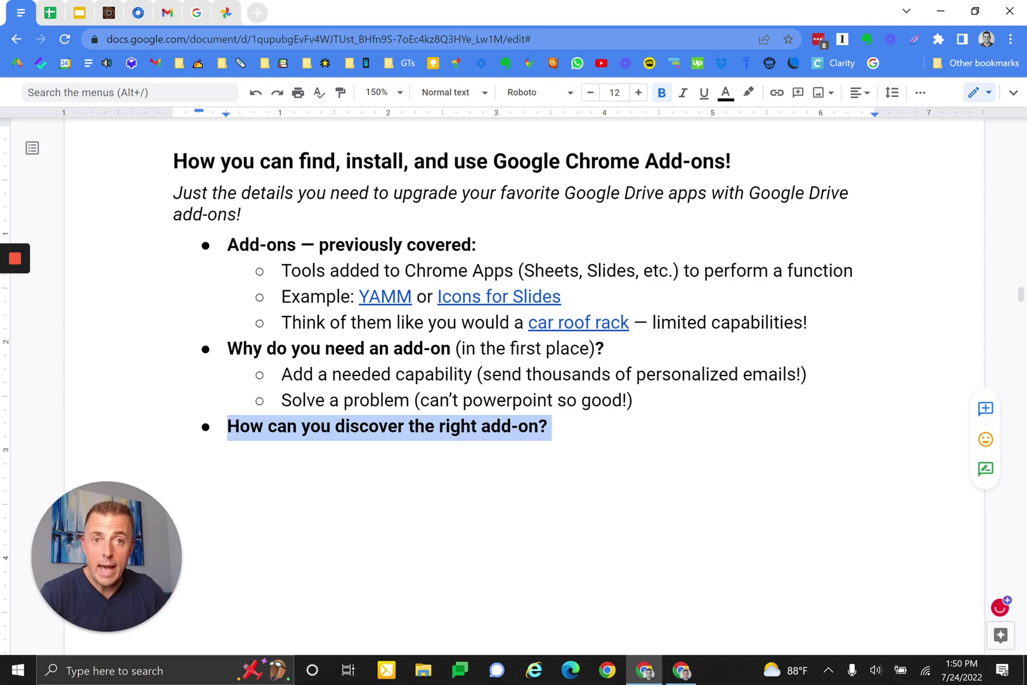
key("ctrl+y")
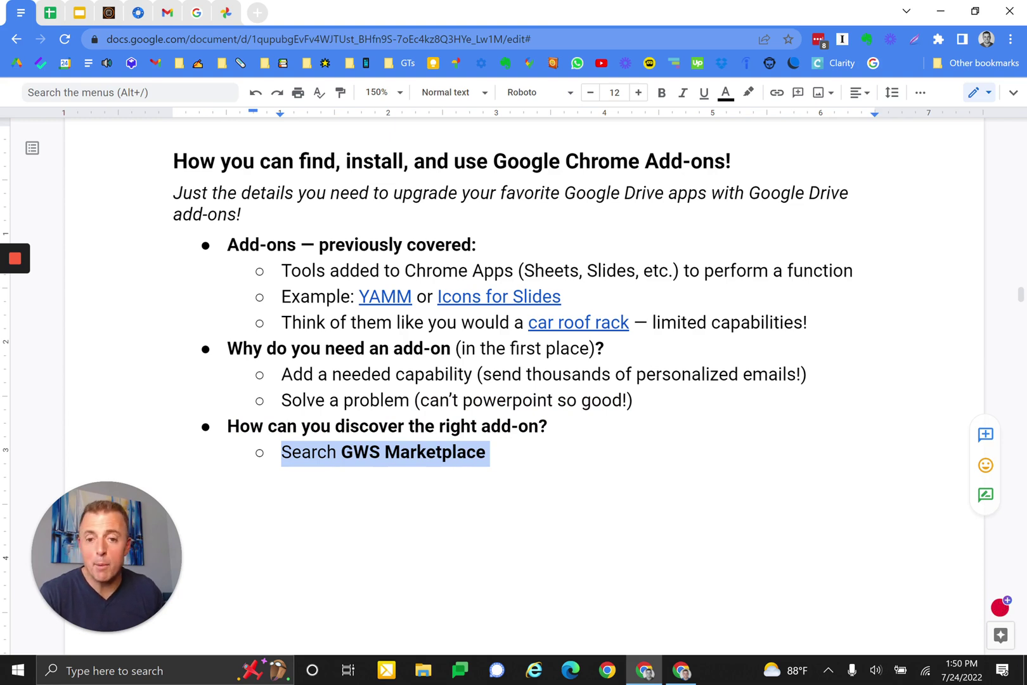
key("ctrl+y")
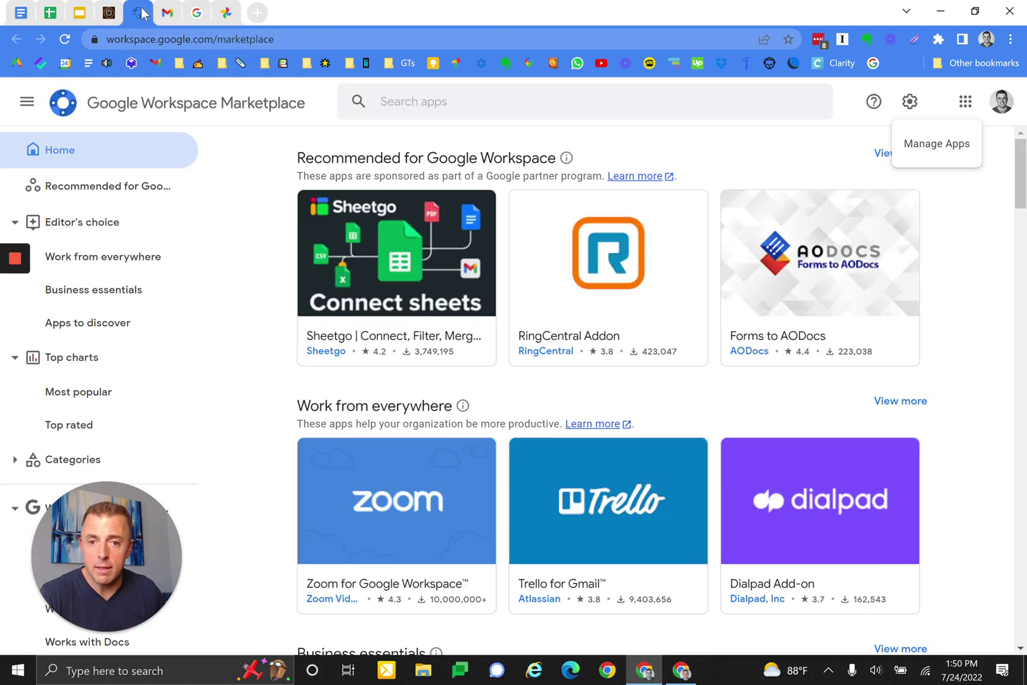
Go back from the Marketplace home page to the add-ons outline document.
left_click(20, 13)
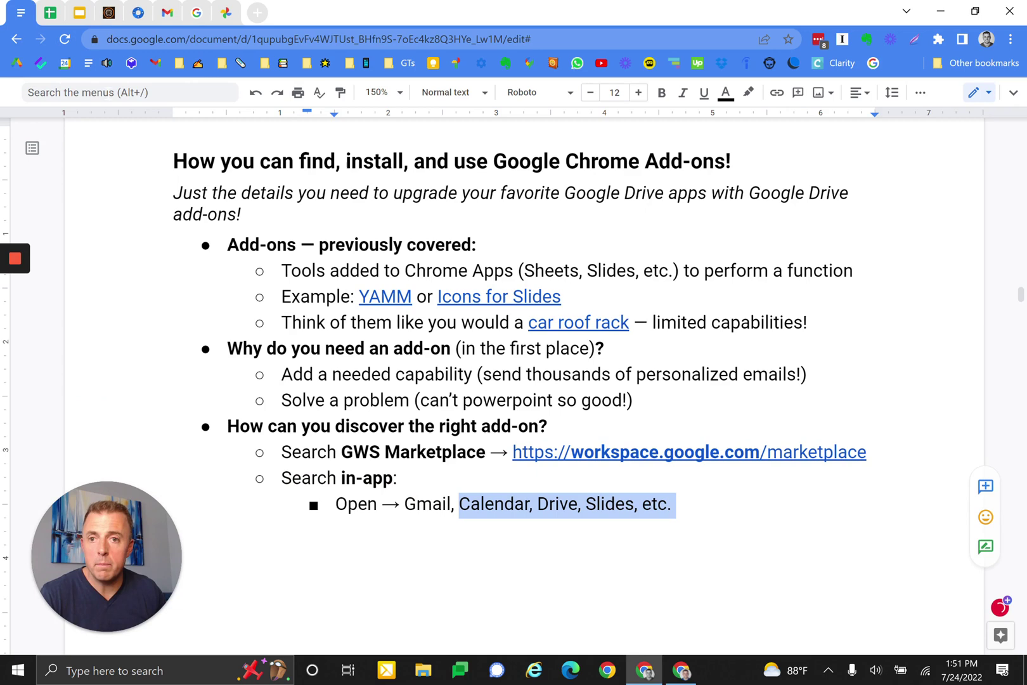
Show Gmail's add-ons marketplace and its search box, then close the marketplace.
left_click(163, 17)
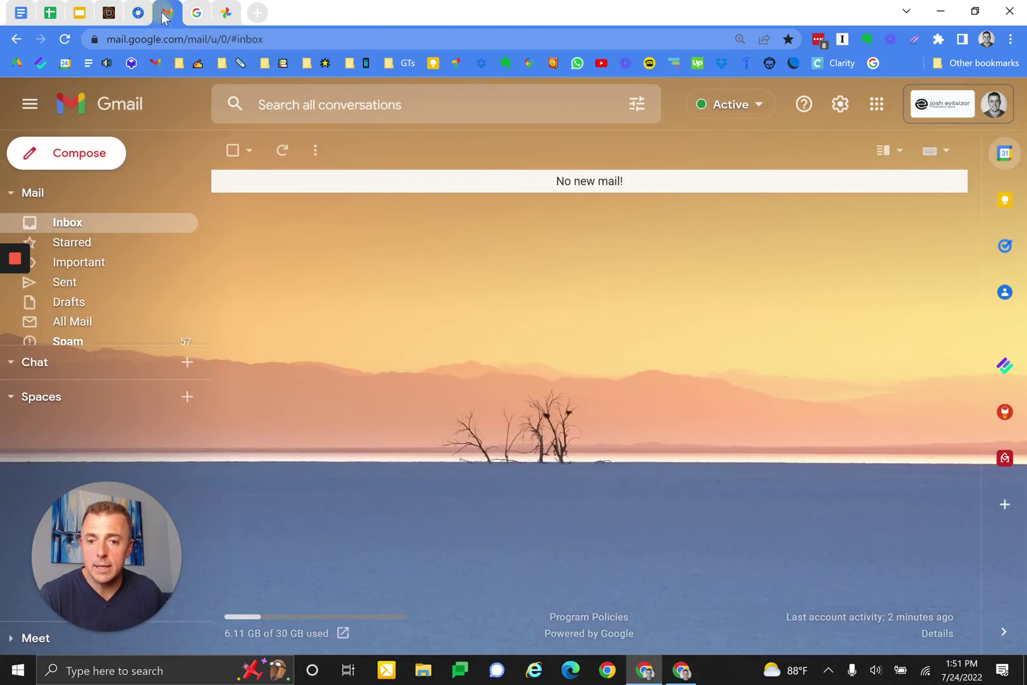
left_click(1002, 505)
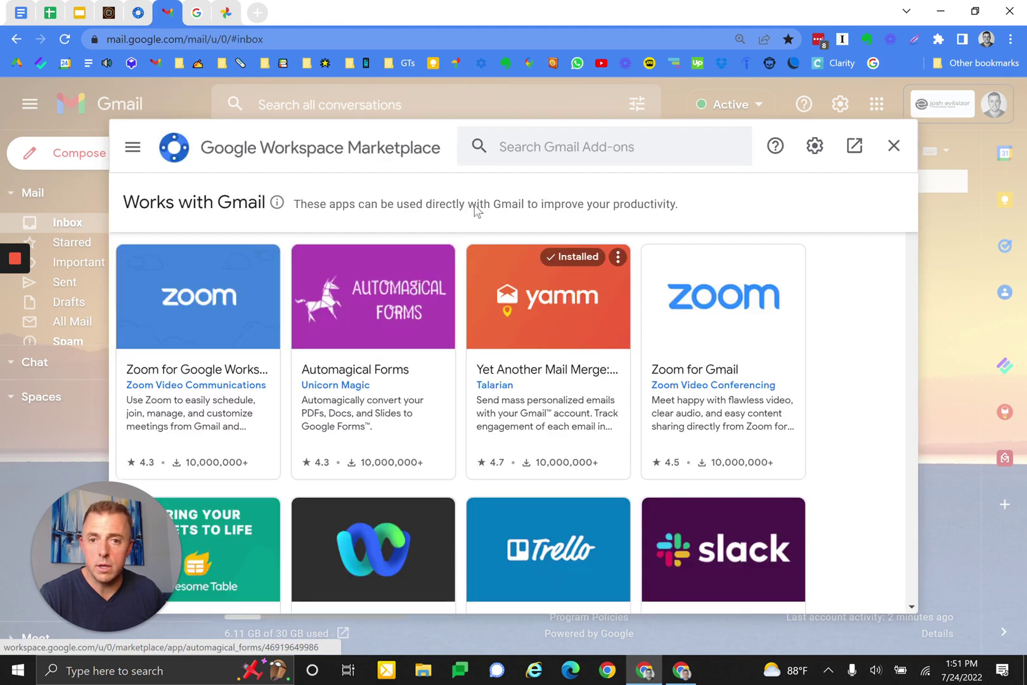
left_click(566, 146)
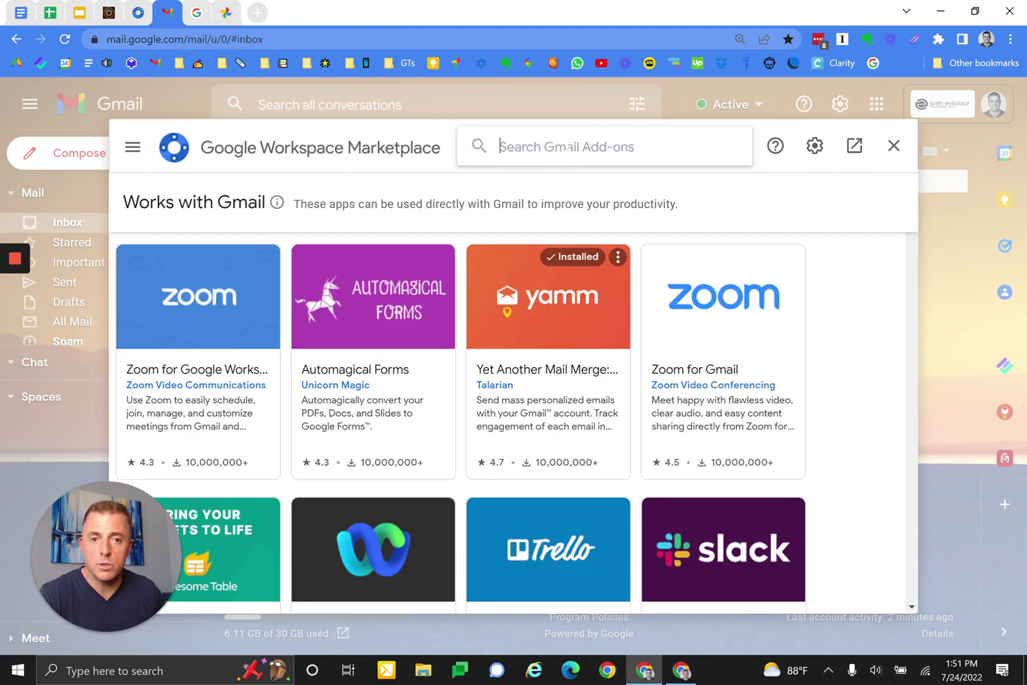
left_click(21, 13)
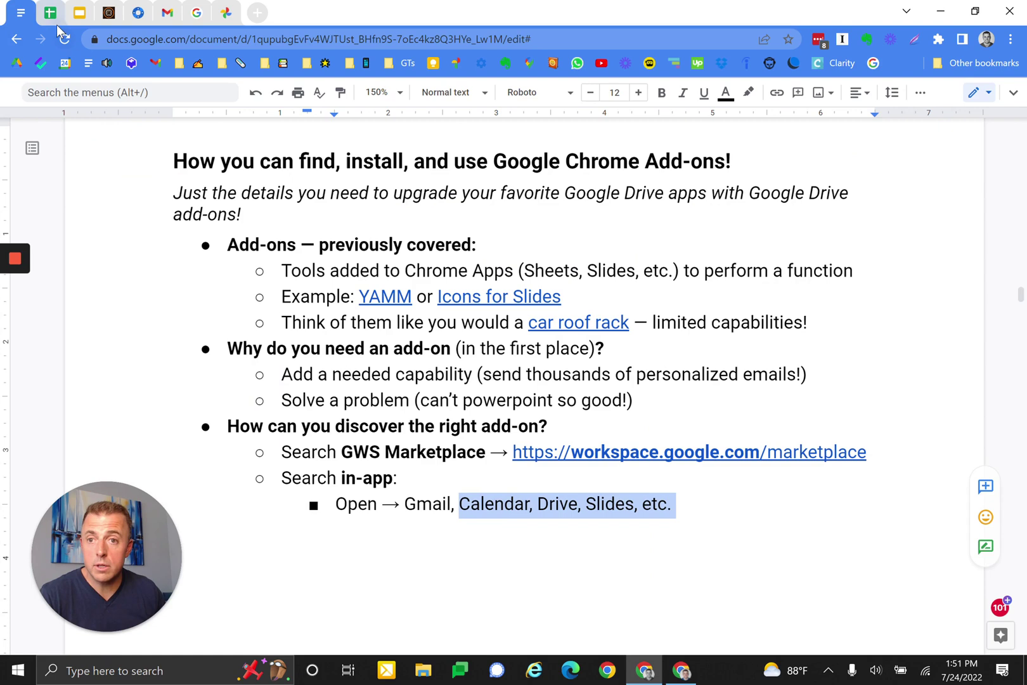
left_click(171, 15)
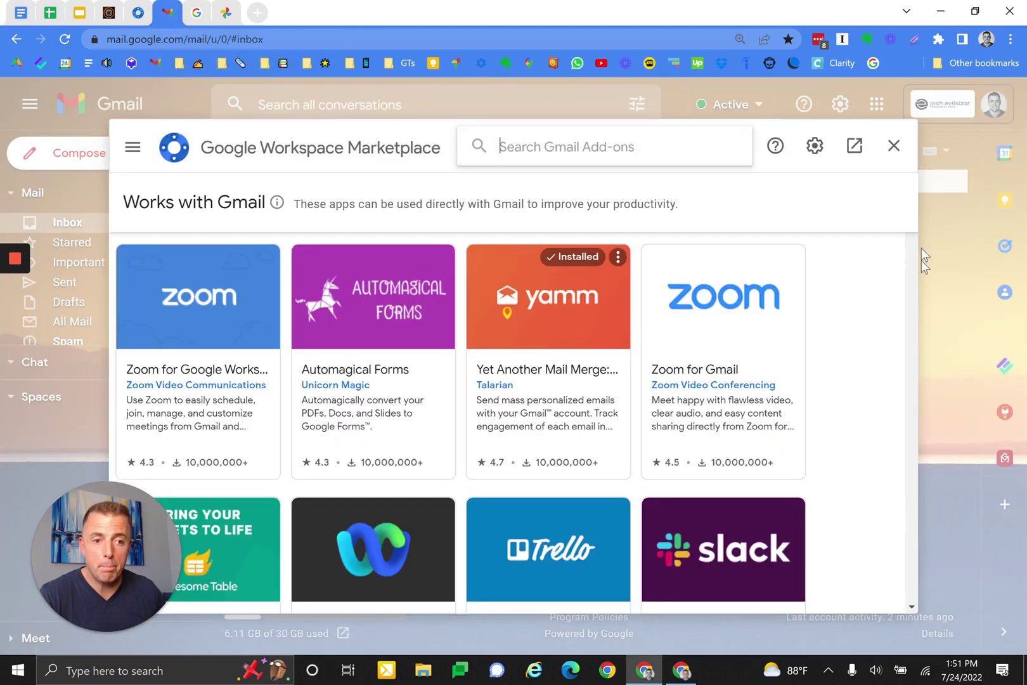
left_click(892, 145)
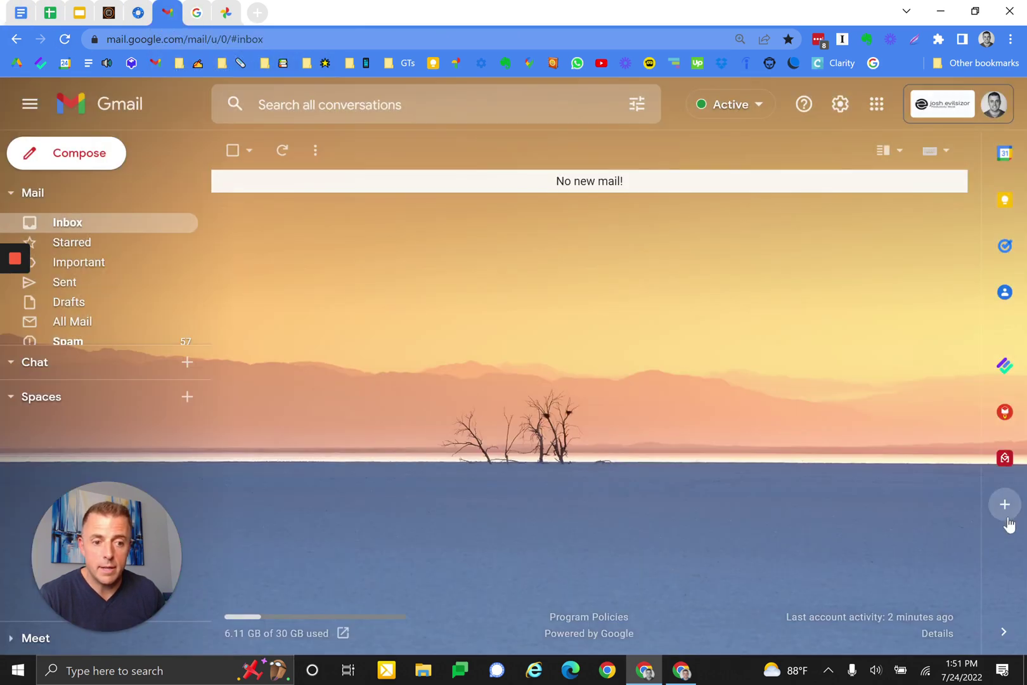
left_click(21, 12)
Add the bullet 'Tap the ➕ and search for: capability'.
key("ctrl+y")
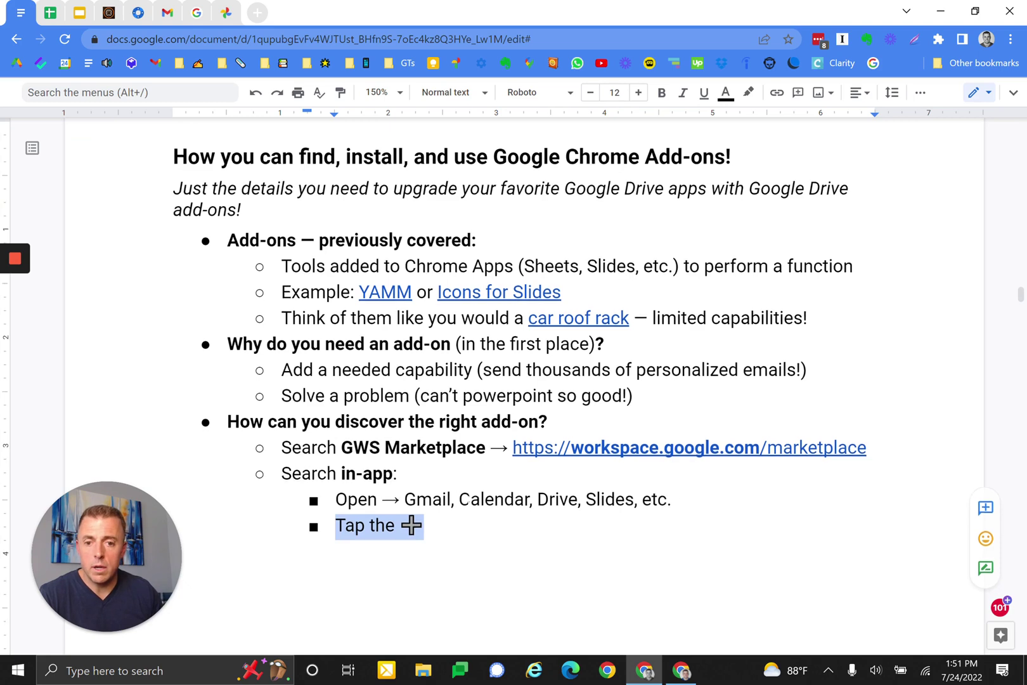
key("ctrl+y")
key("ctrl+y")
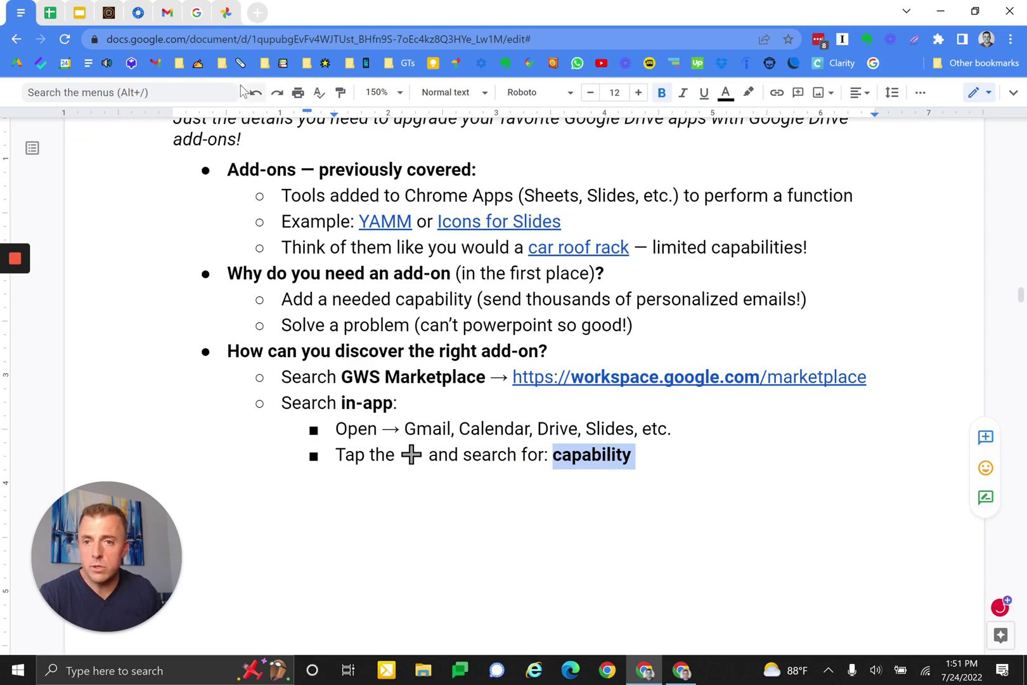
left_click(165, 18)
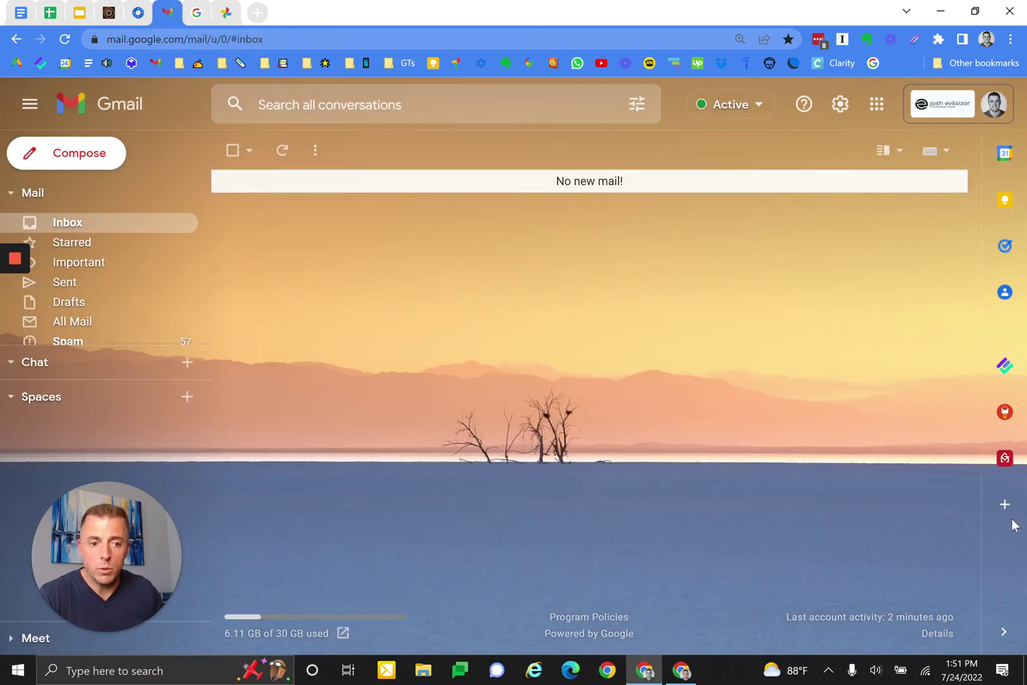
Search Gmail's add-ons marketplace for 'mail merge', then for 'yamm'.
left_click(1005, 504)
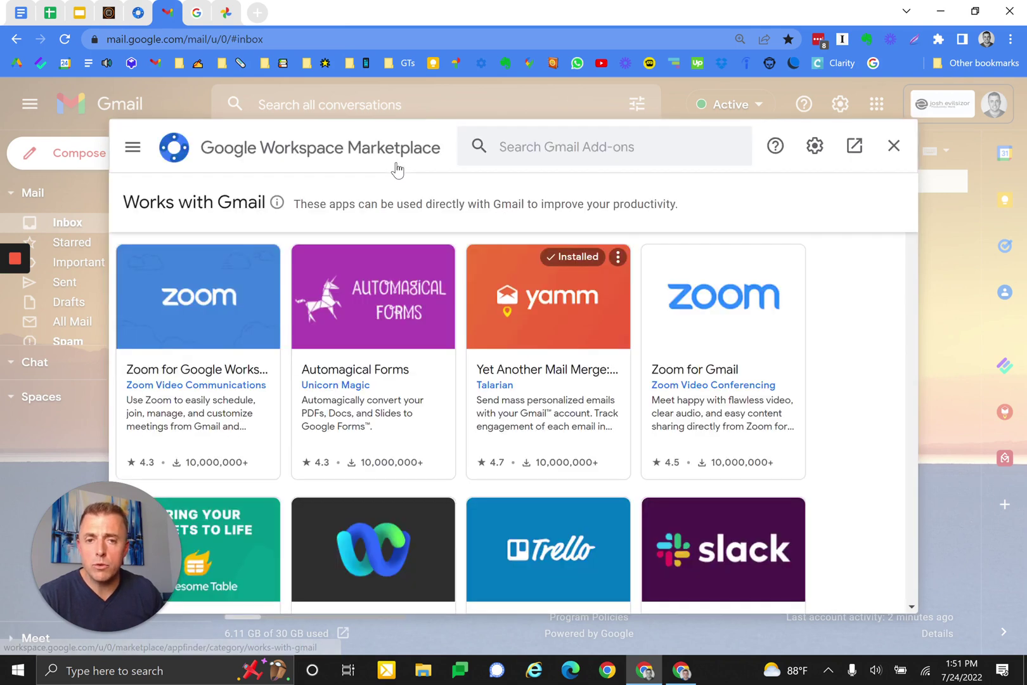
left_click(565, 152)
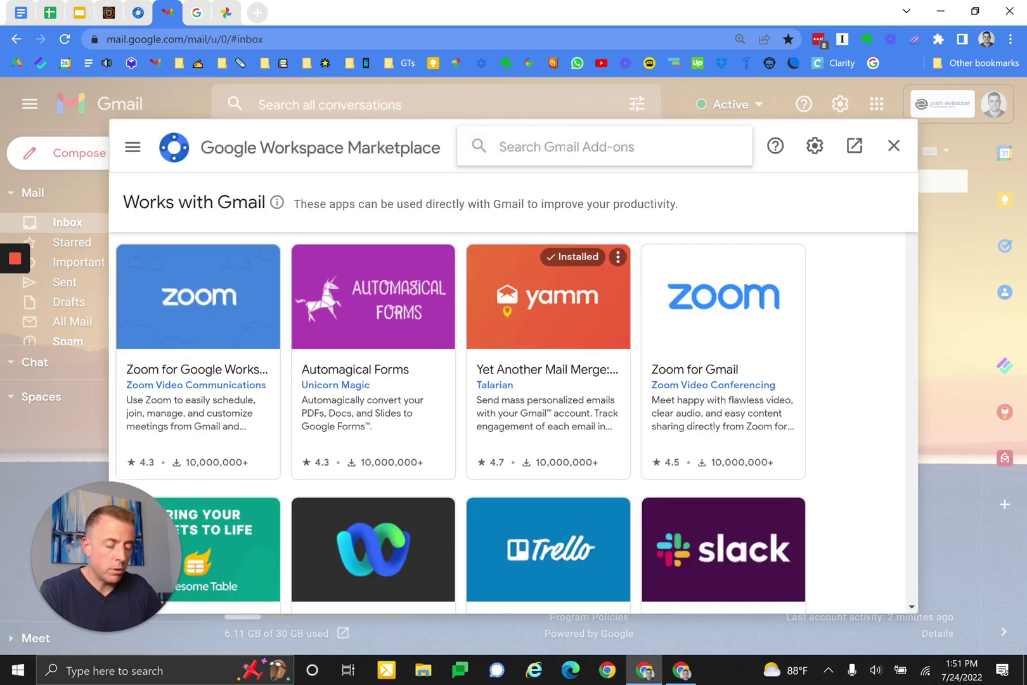
type("mail merge")
key("Return")
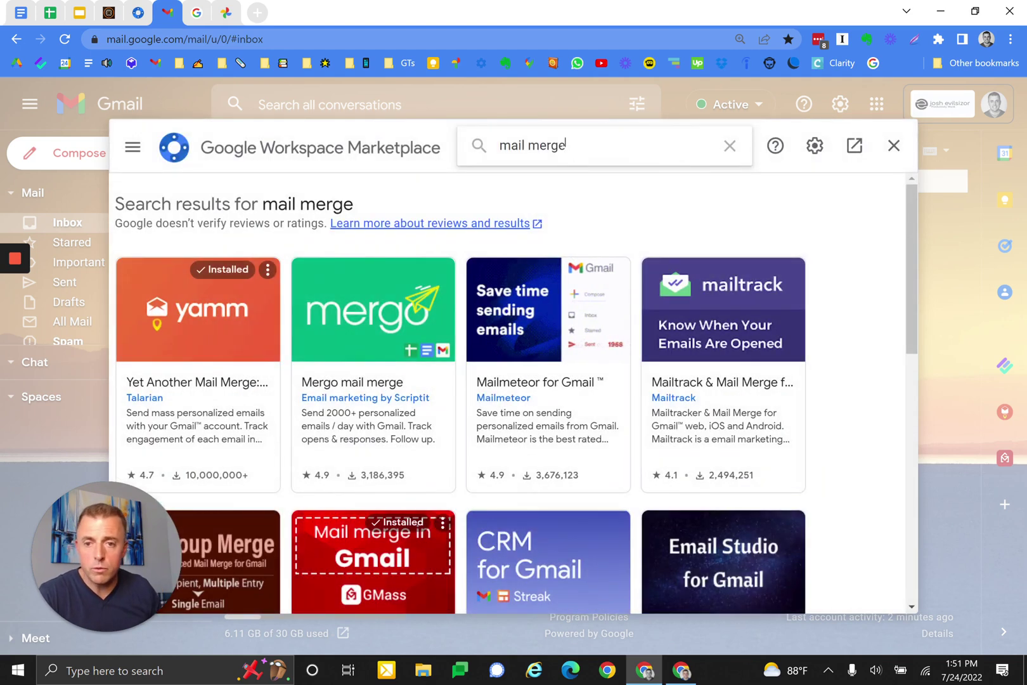
key("ctrl+a")
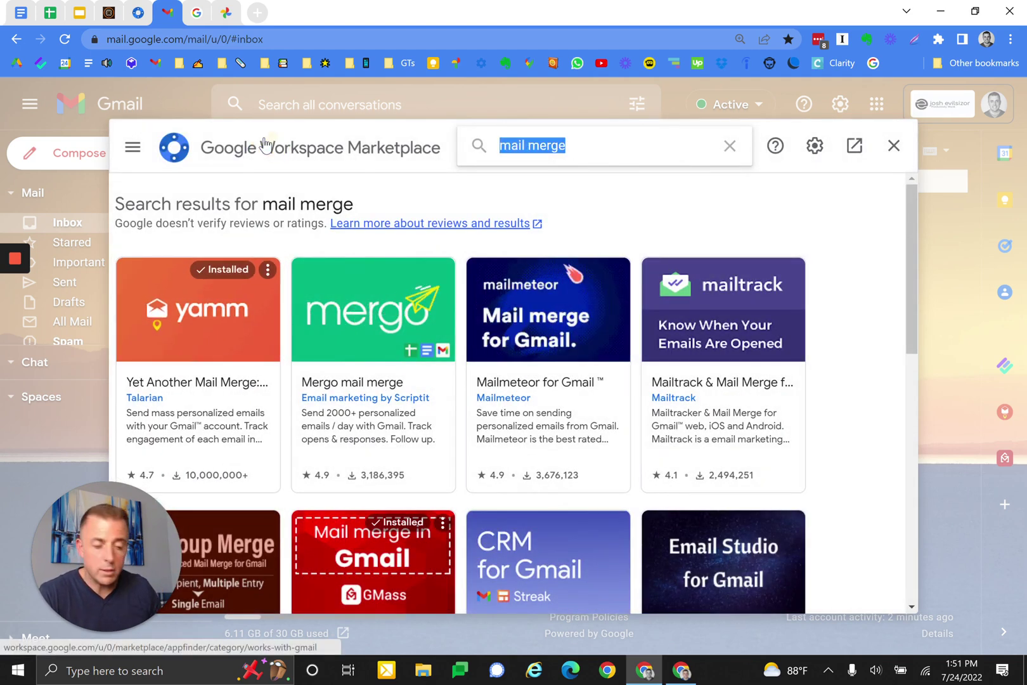
type("yamm")
key("Return")
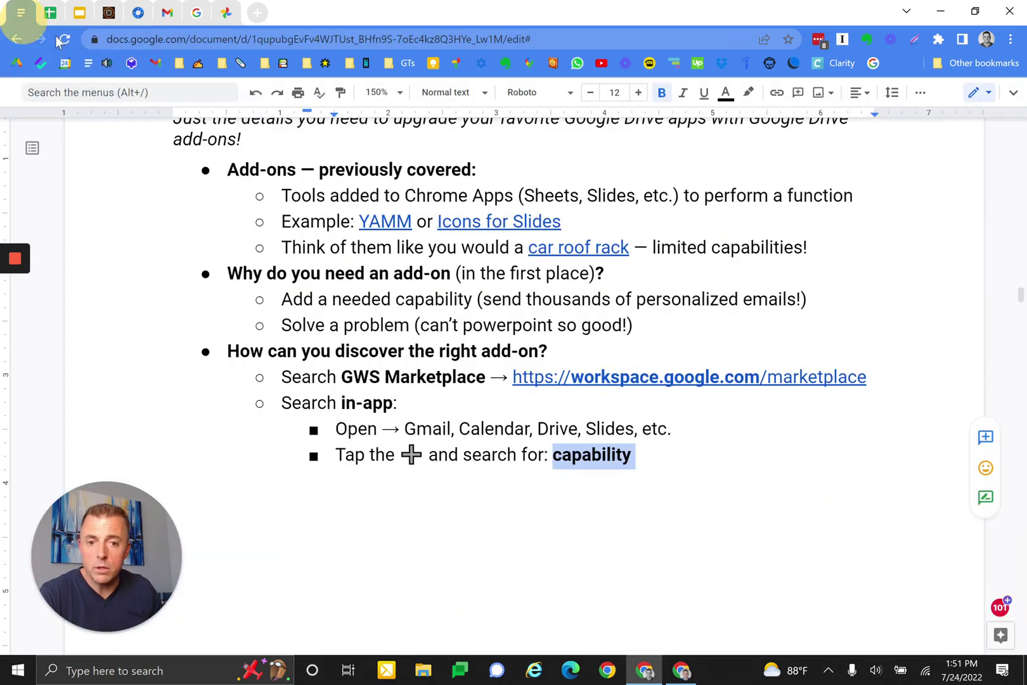
Add 'OR tool name' and the bullet 'Search Google → capability I need + add-on (e.g. icons for slides)'.
left_click(23, 18)
left_click(669, 441)
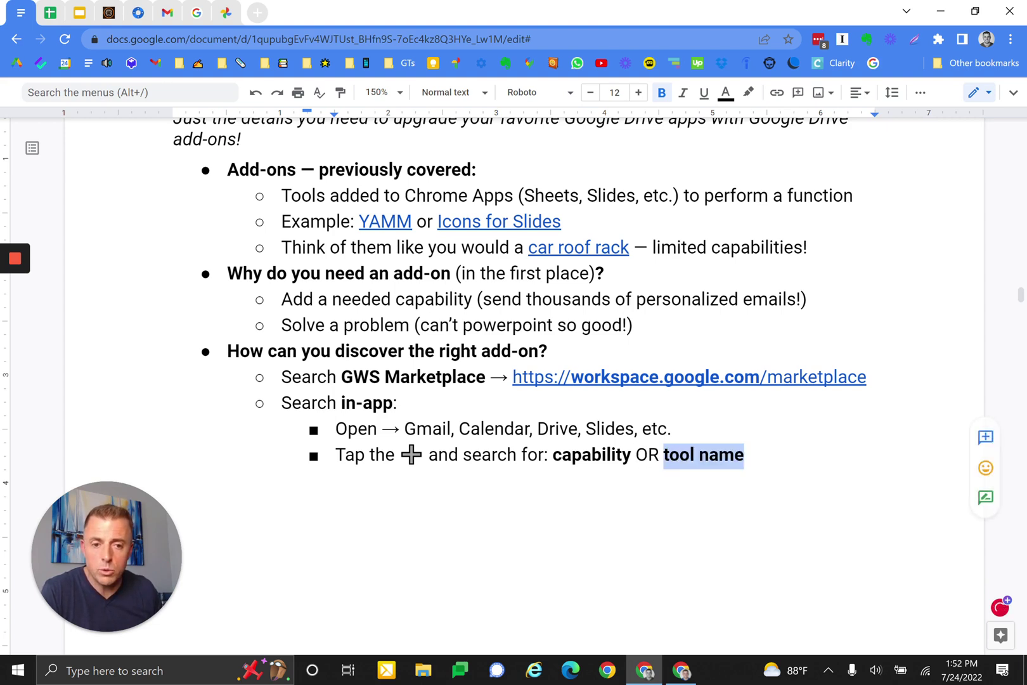
key("Right")
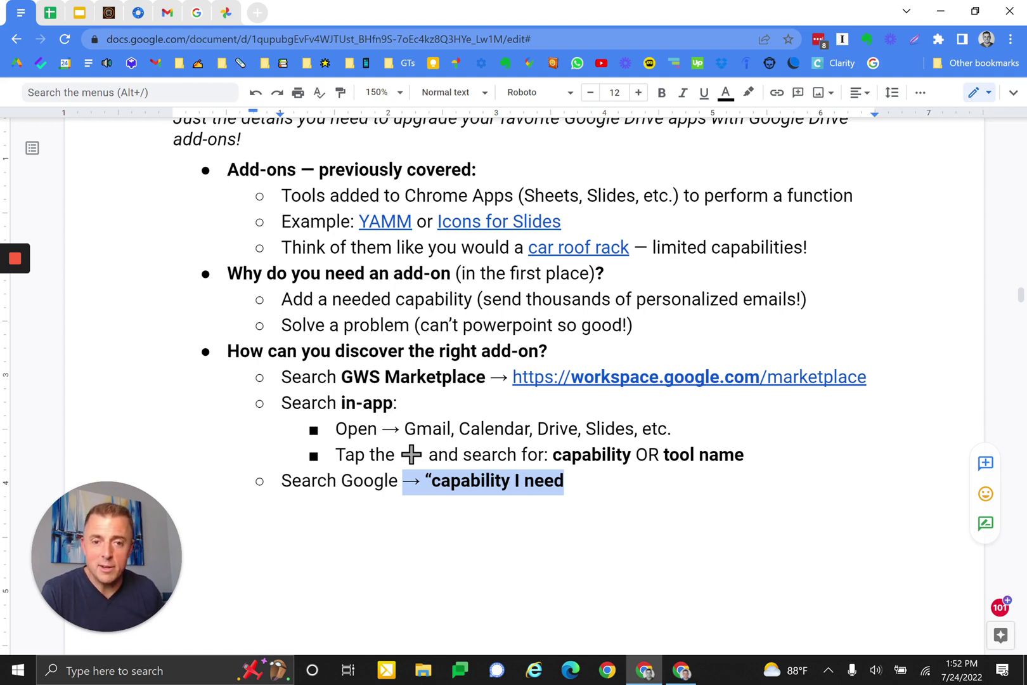
key("ctrl+y")
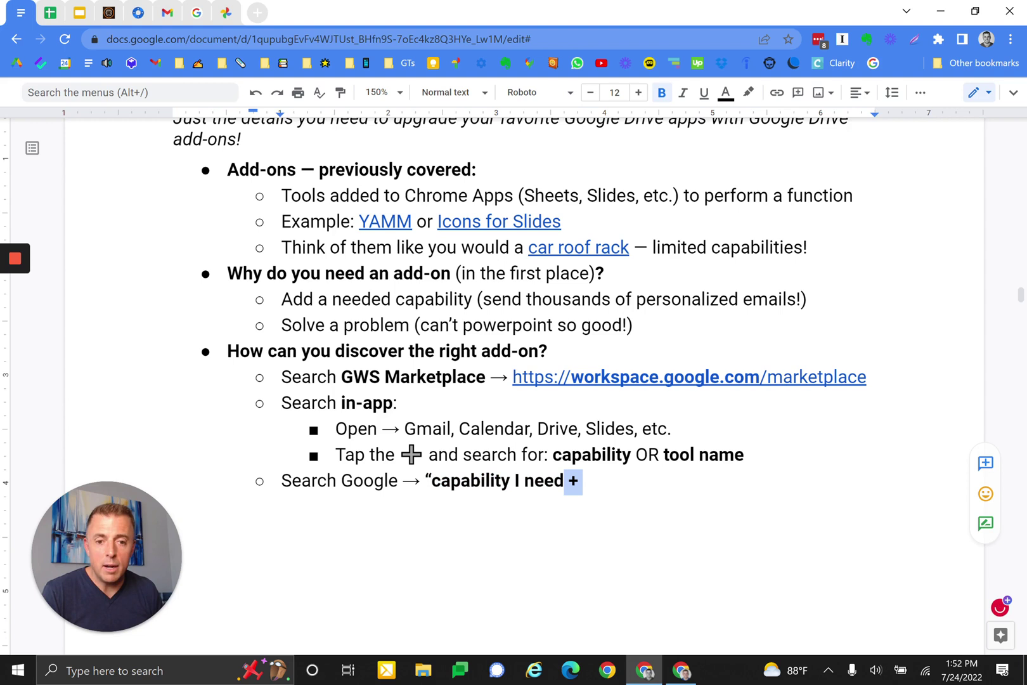
key("ctrl+y")
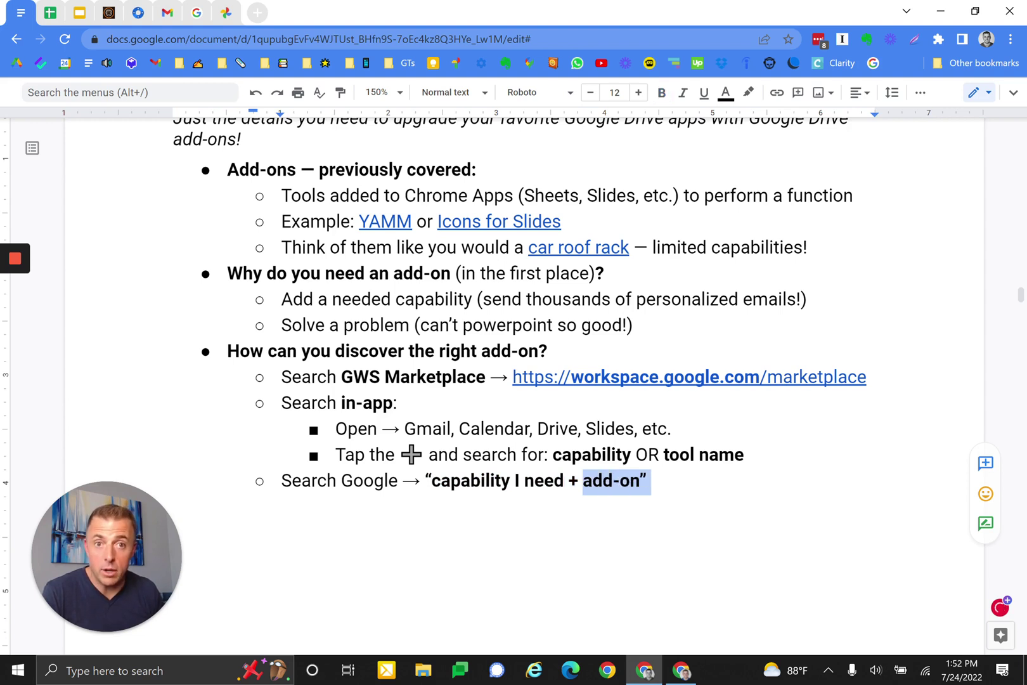
key("ctrl+y")
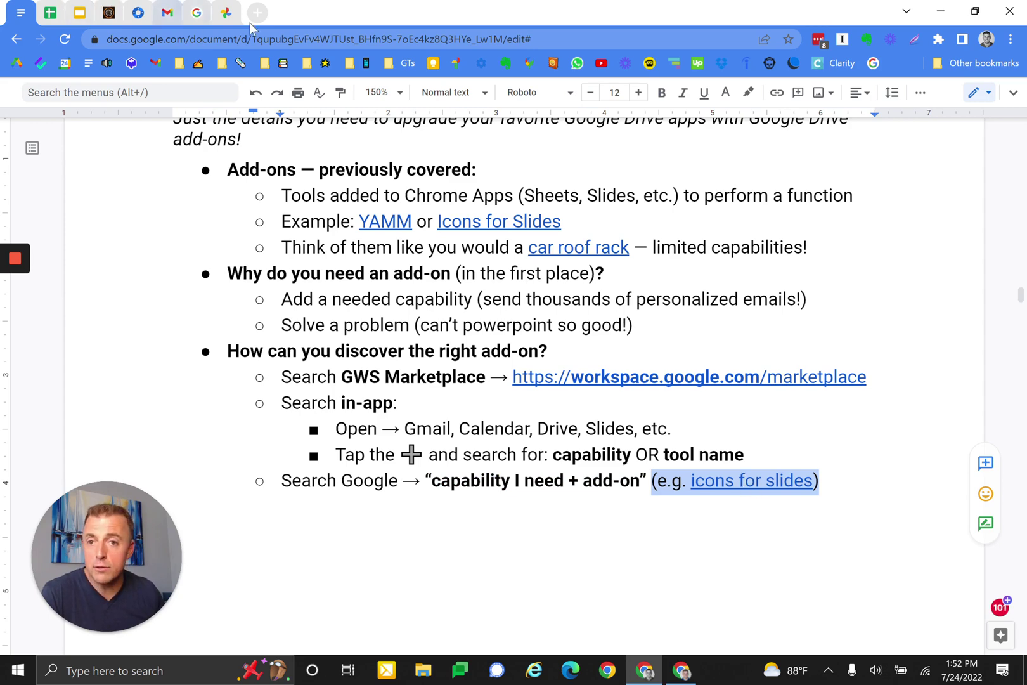
left_click(197, 13)
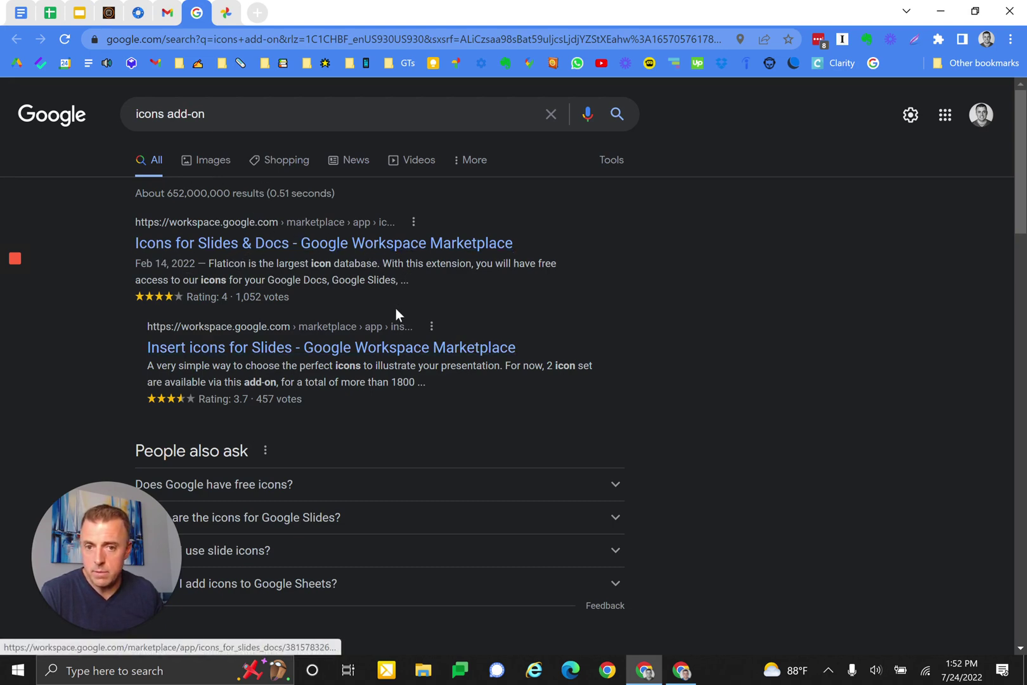
Look over the Google results for 'icons add-on' and the Flaticon sidebar in Slides.
scroll(249, 516, "down", 2)
scroll(250, 517, "up", 2)
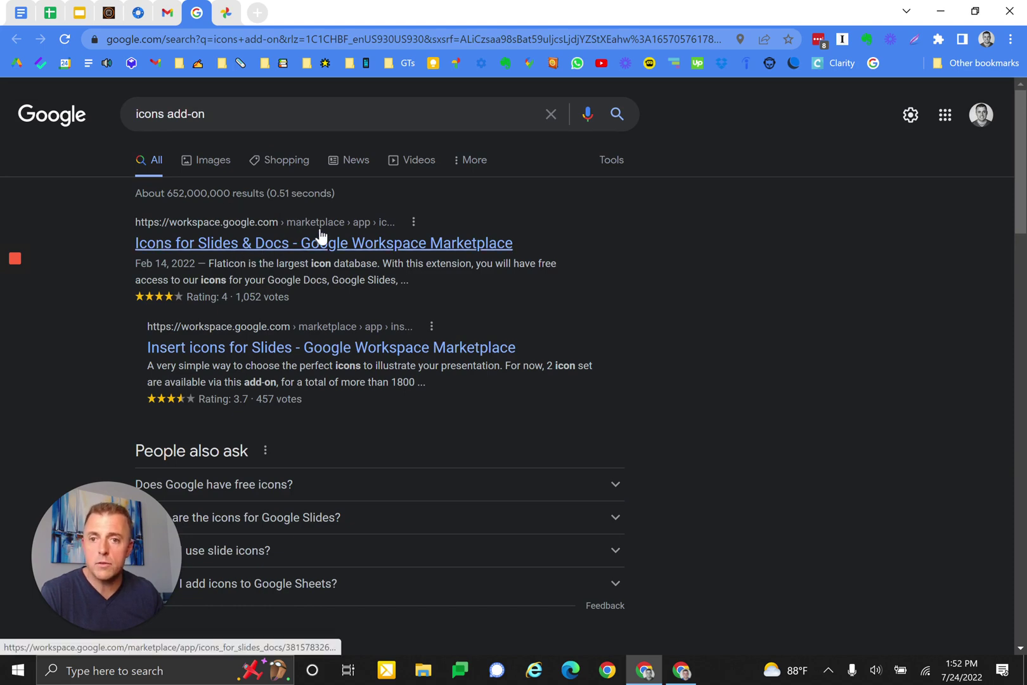
left_click(71, 10)
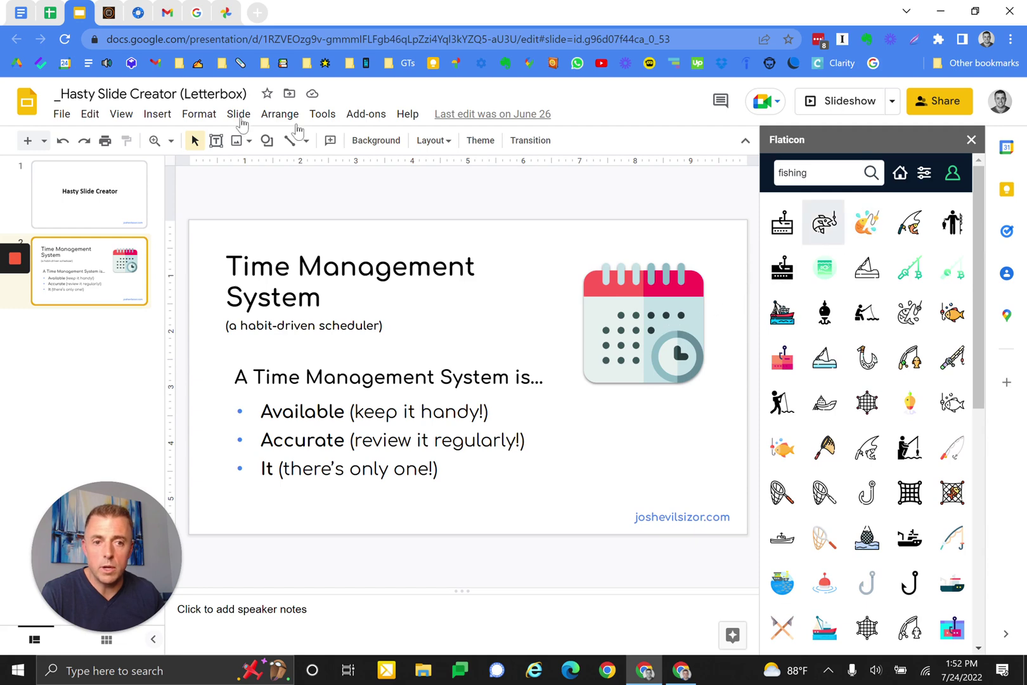
Add the bullet 'Might extensions show up in your results? → Yep! (that's a good thing!)'.
left_click(21, 13)
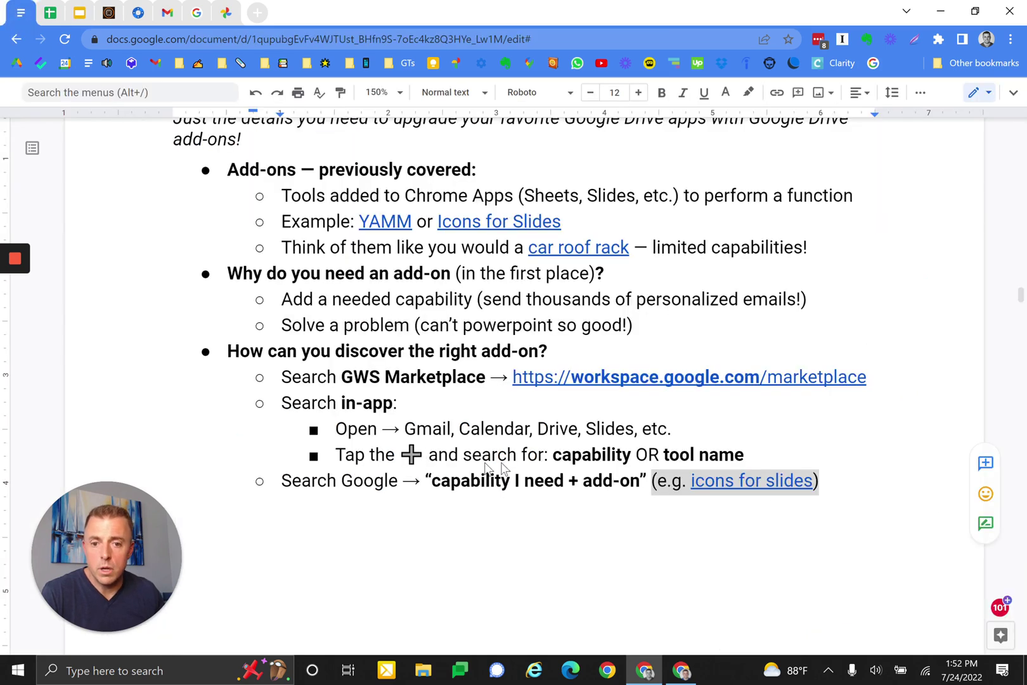
left_click(828, 479)
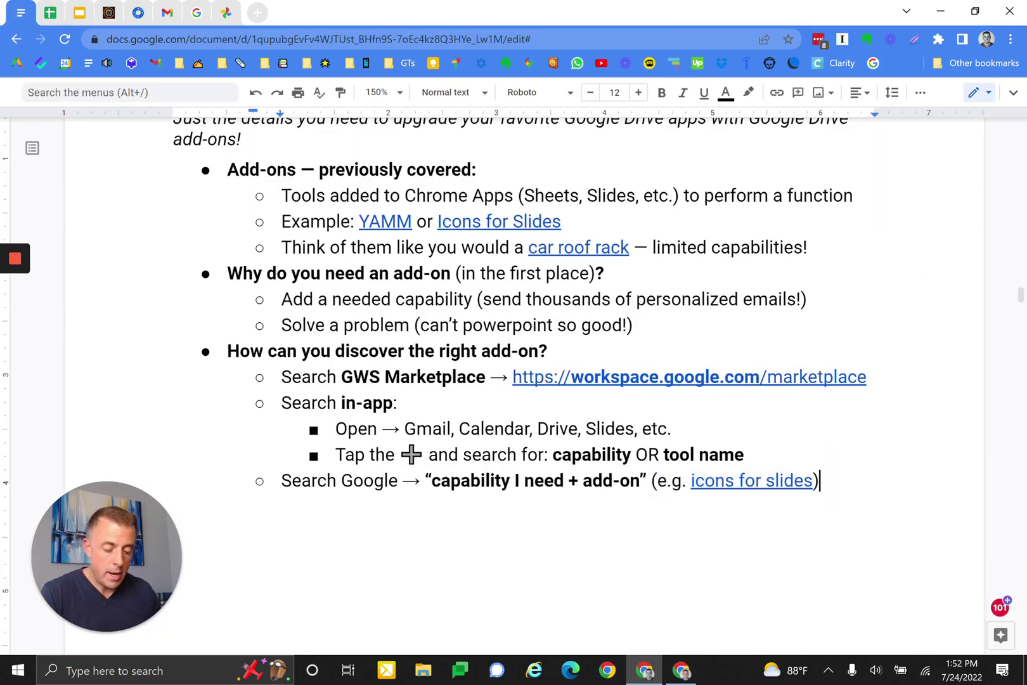
key("ctrl+z")
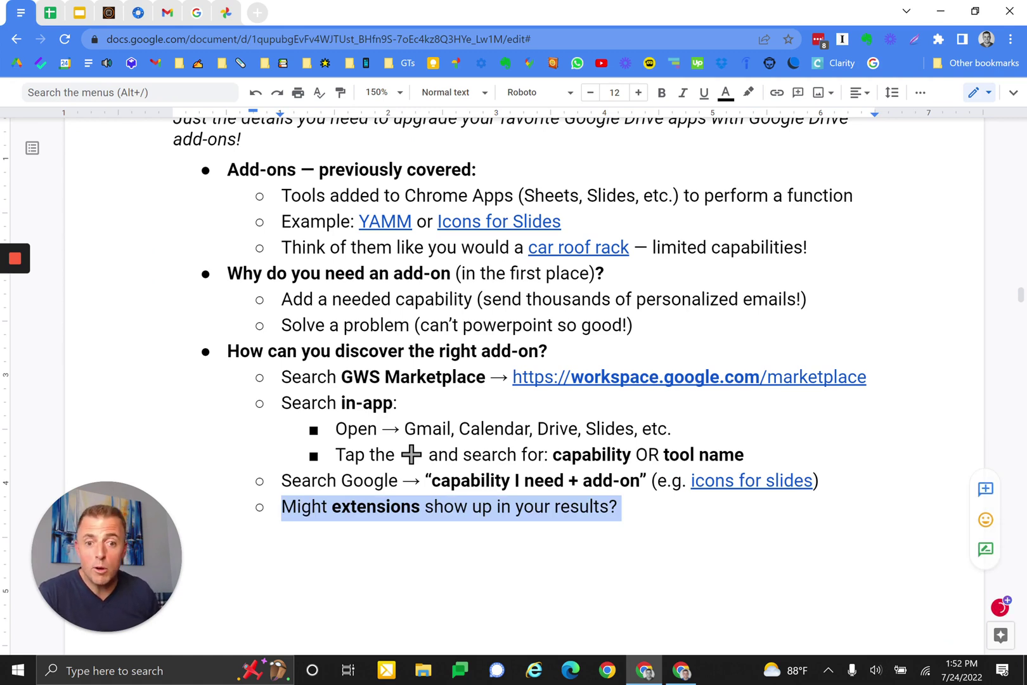
key("ctrl+z")
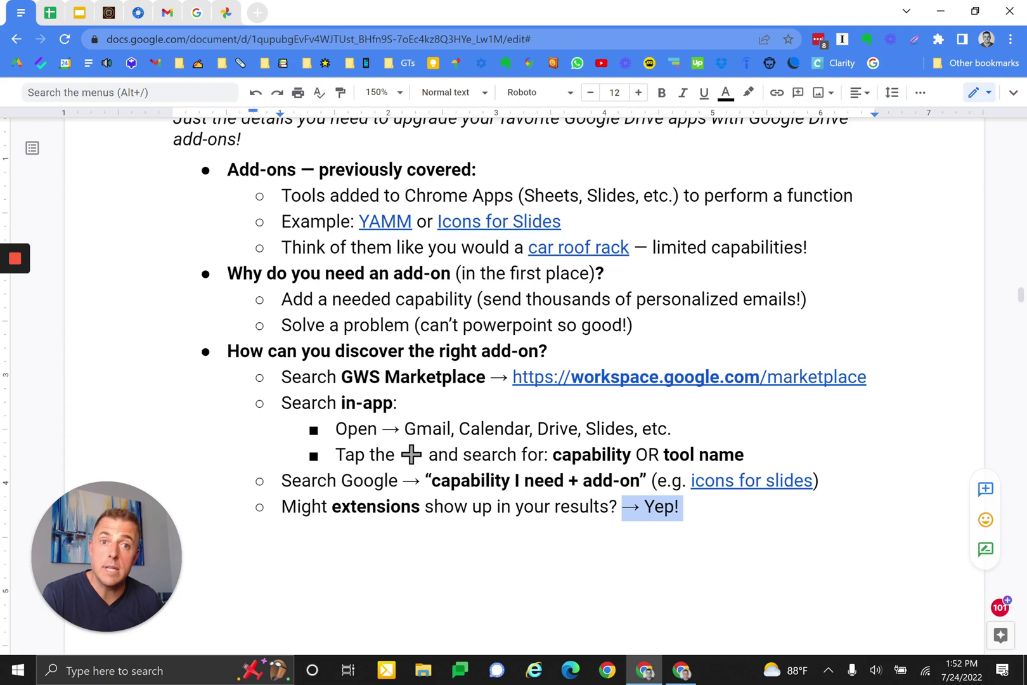
key("ctrl+z")
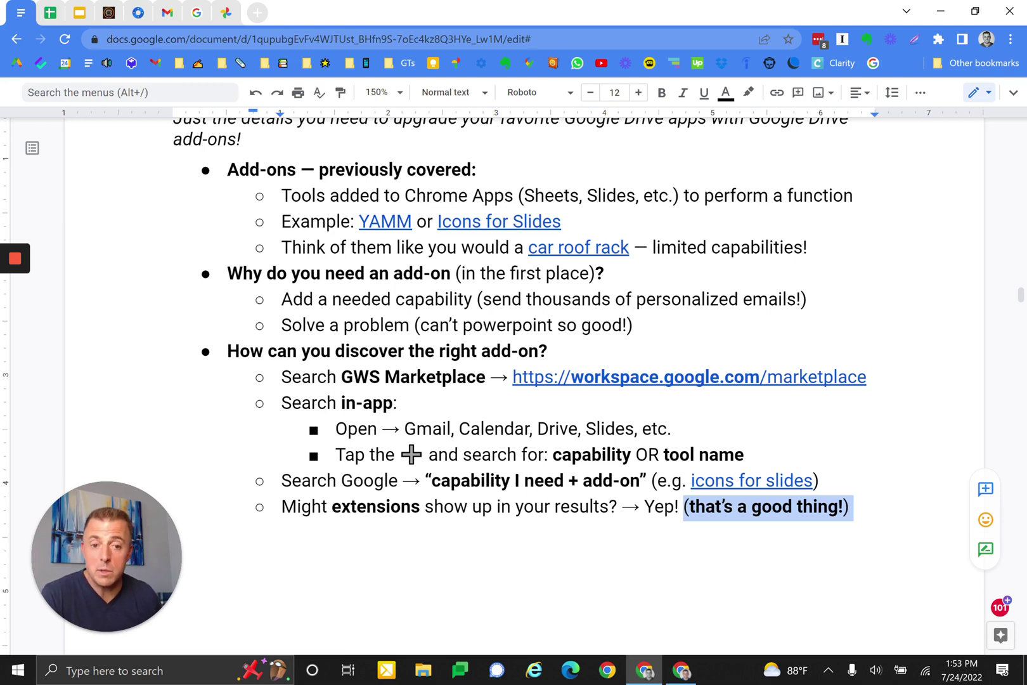
Add 'How do you manage them?' with open-the-app, Extensions → Add-ons → Select add-on → Start OR, Manage add-ons → More sub-points.
key("ctrl+z")
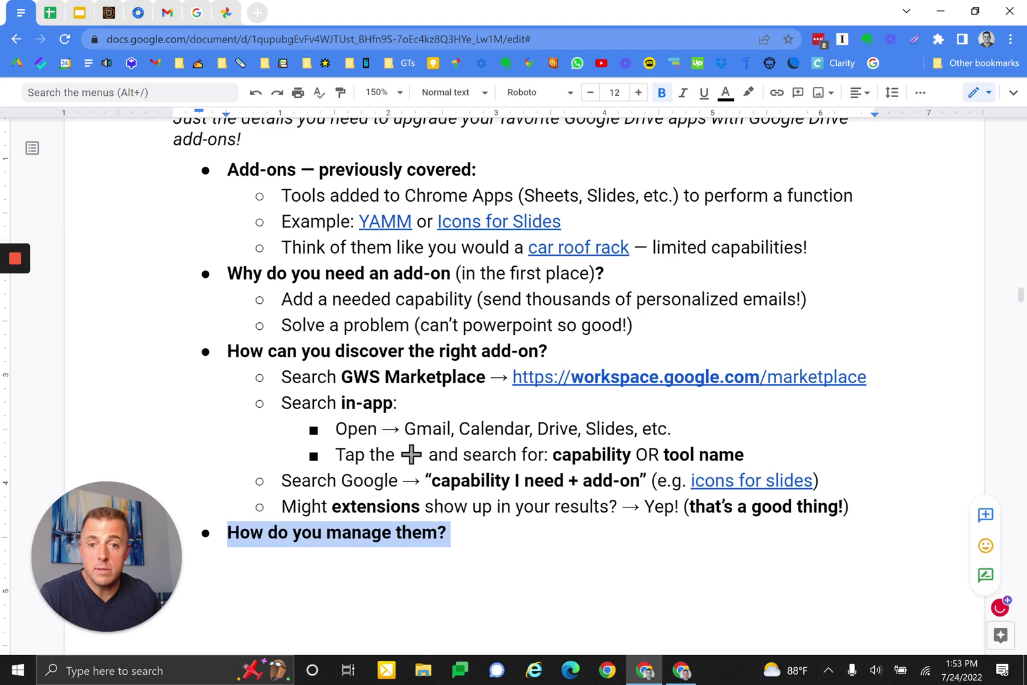
scroll(513, 380, "down", 6)
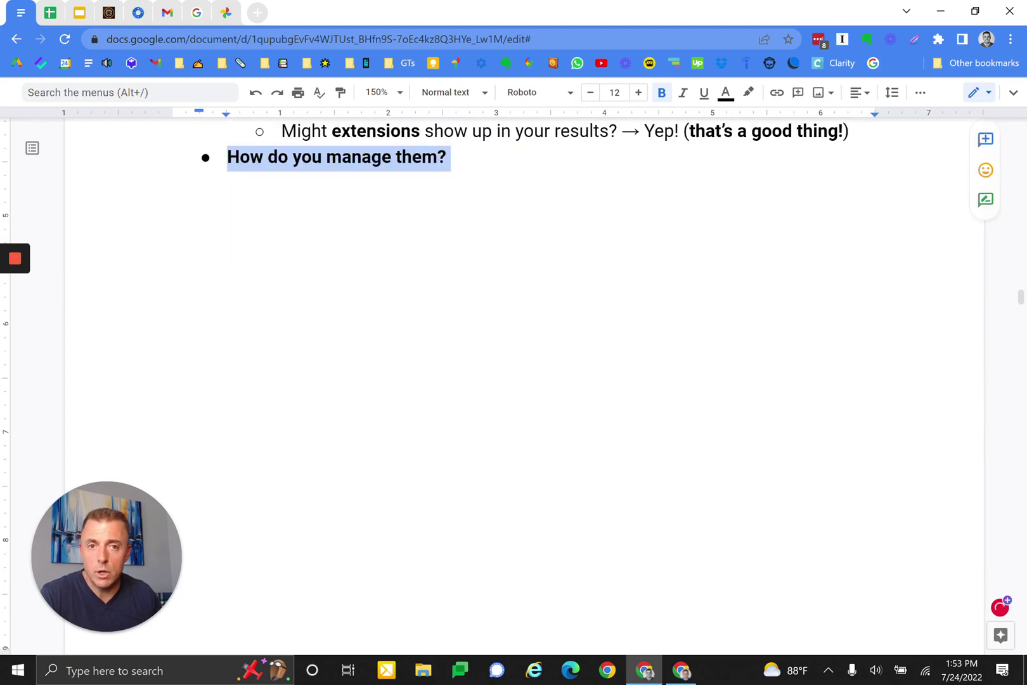
key("ctrl+z")
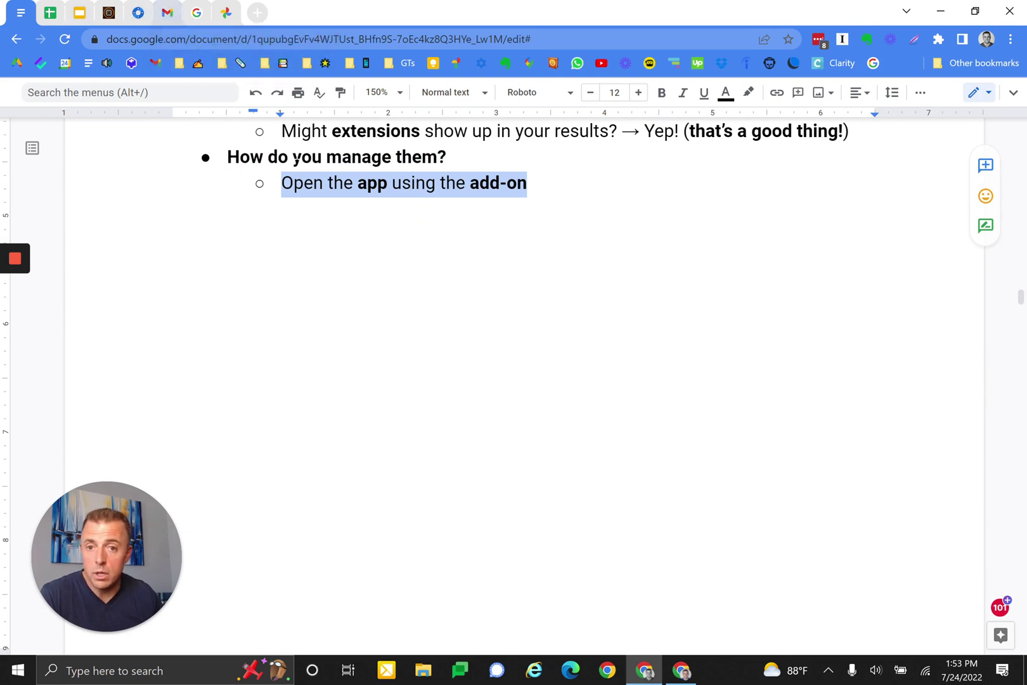
scroll(514, 381, "up", 1)
key("ctrl+z")
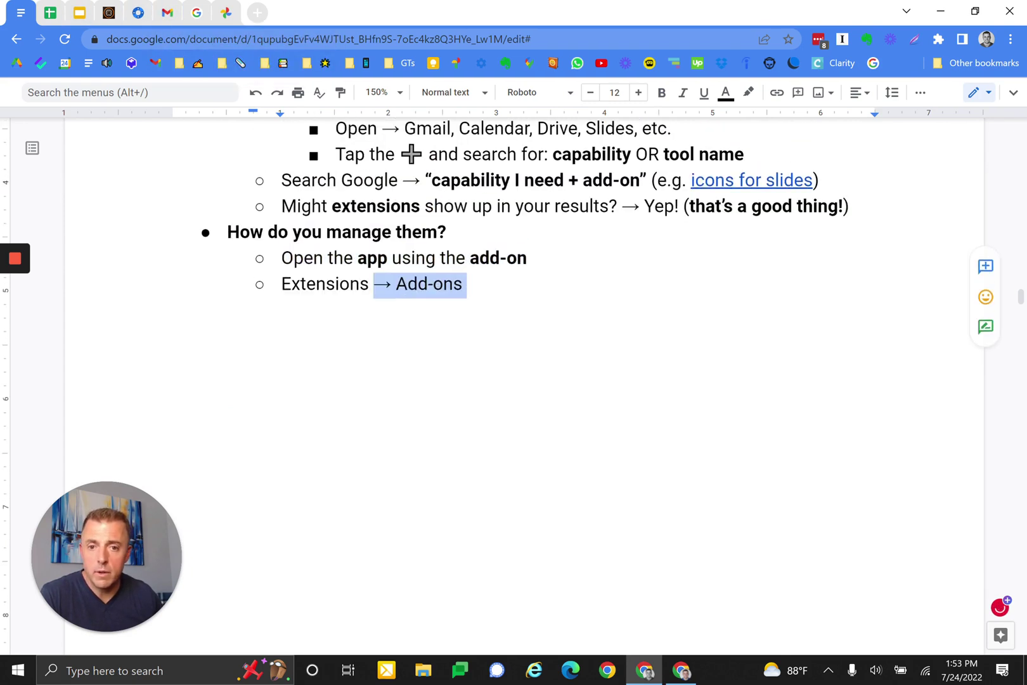
key("ctrl+z")
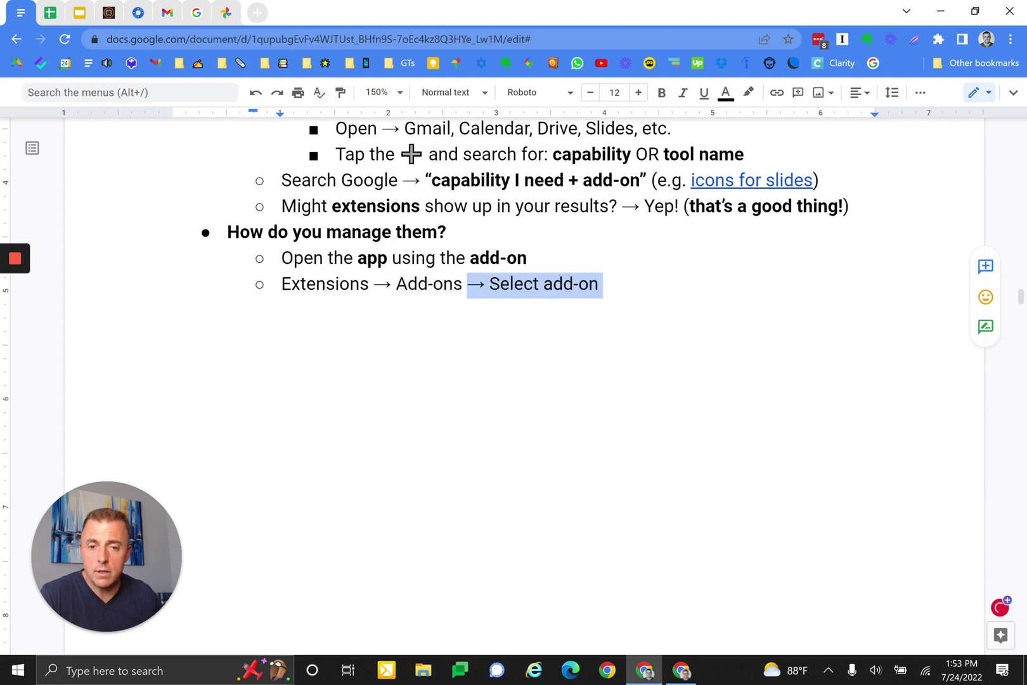
key("ctrl+z")
key("ctrl+z")
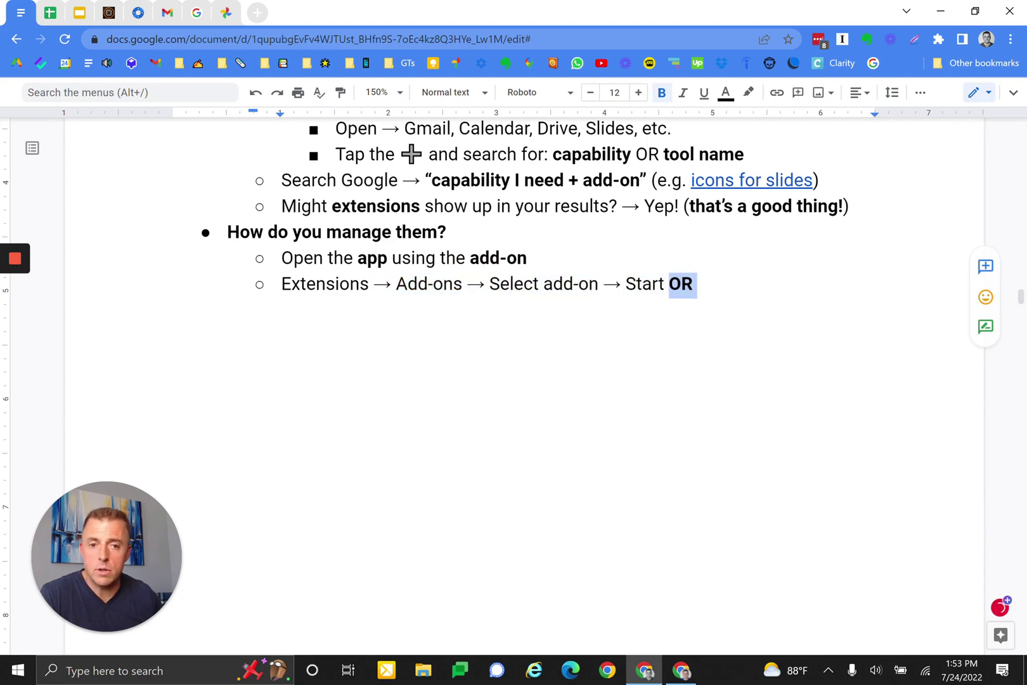
key("ctrl+z")
key("ctrl+y")
key("ctrl+y")
key("ctrl+y")
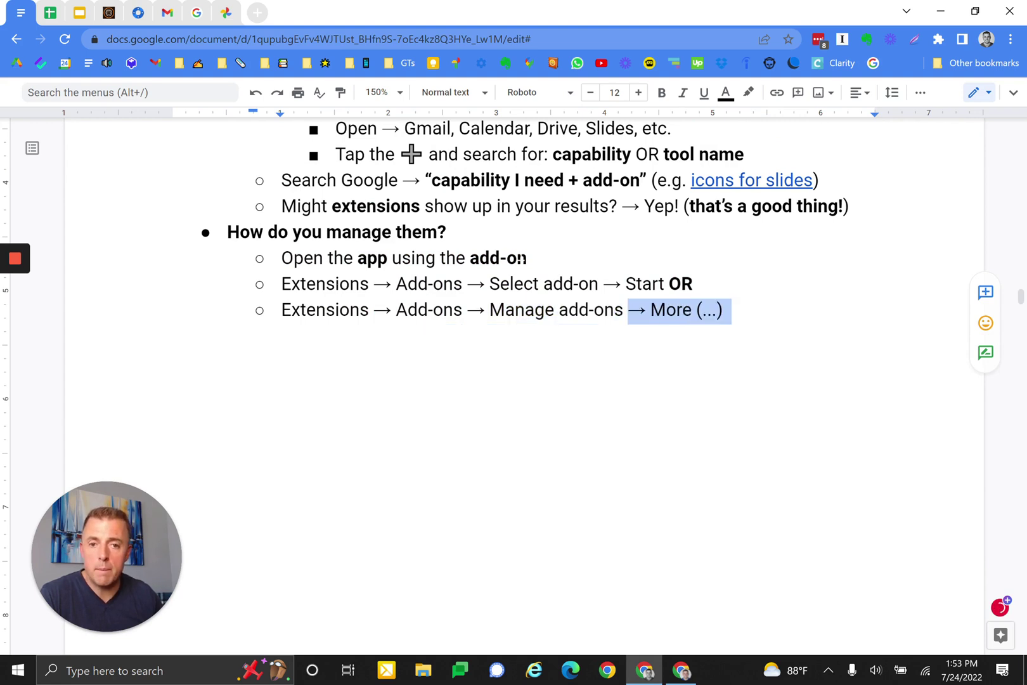
In the mail-merge spreadsheet, open Extensions > Add-ons > Manage add-ons and view YAMM's options.
left_click(48, 13)
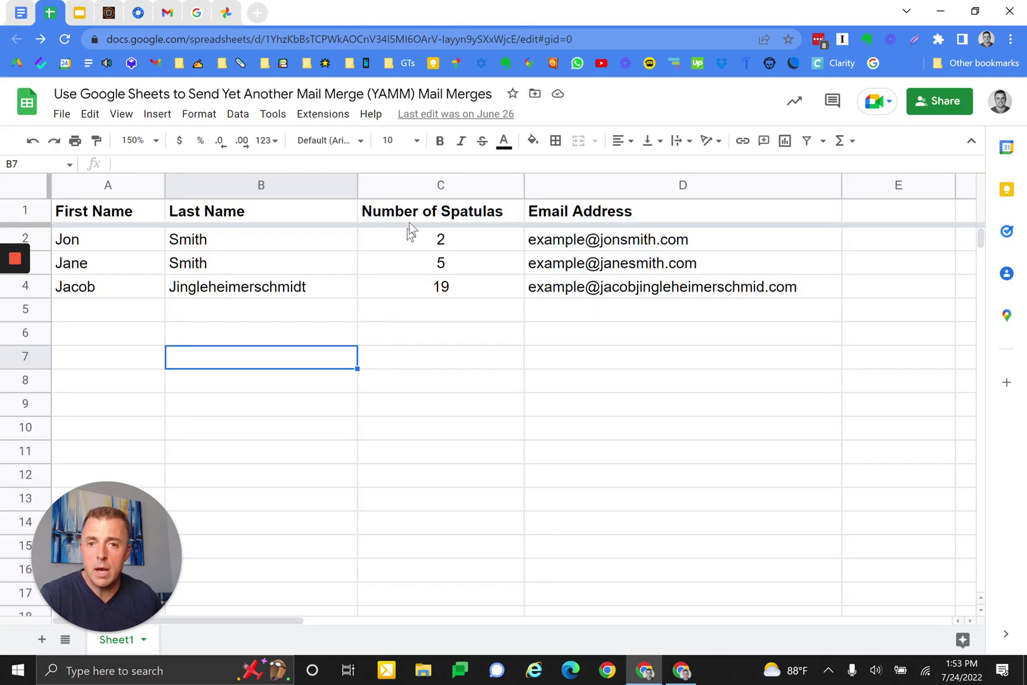
left_click(303, 118)
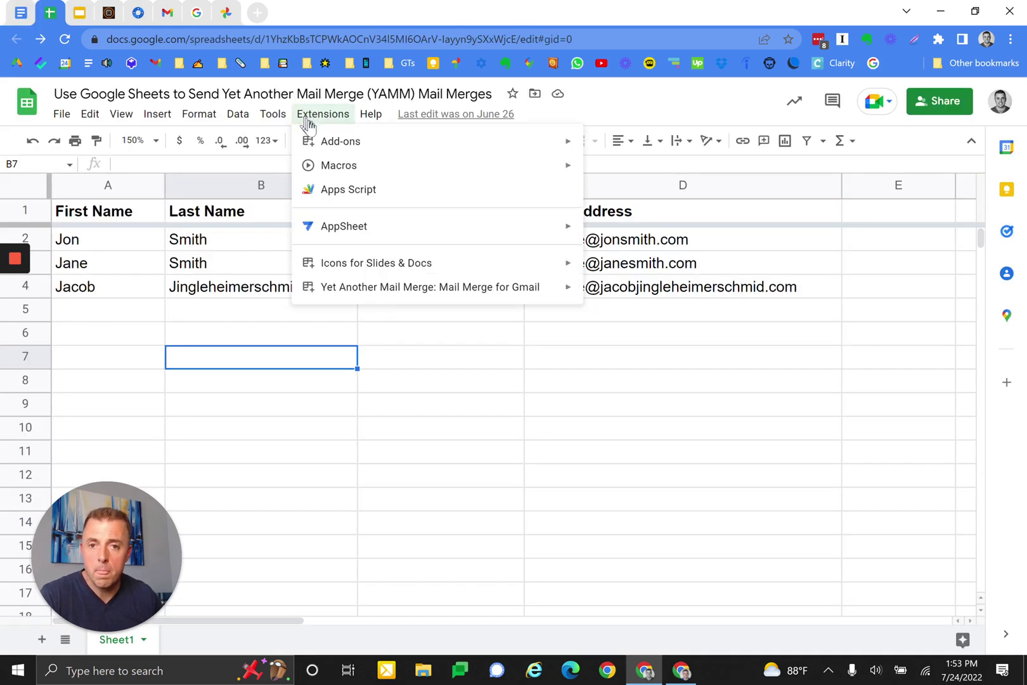
mouse_move(324, 139)
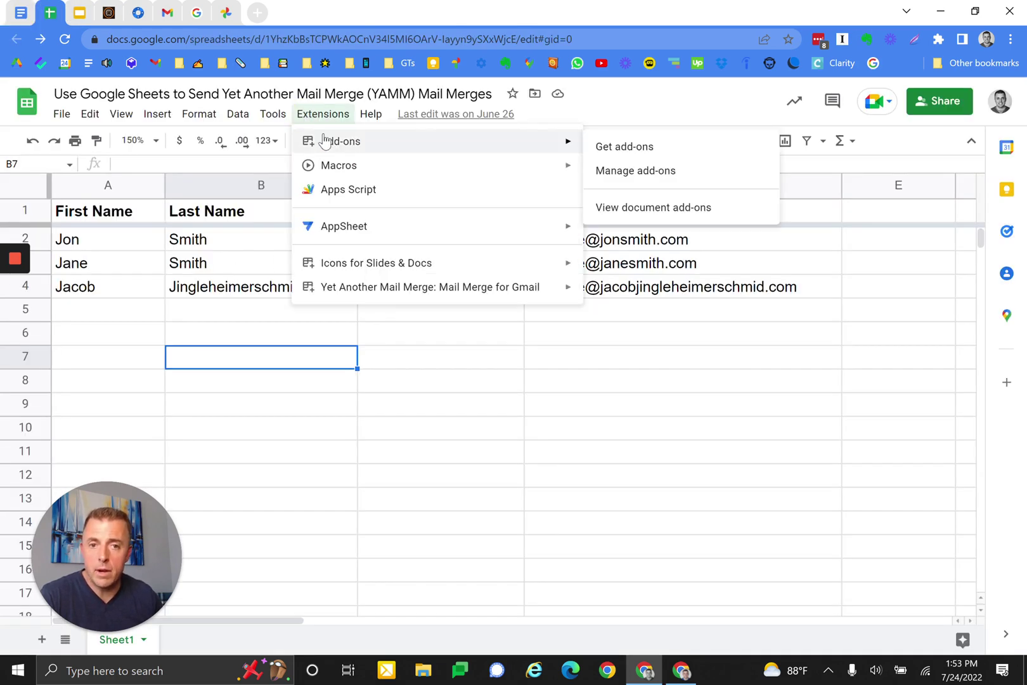
left_click(643, 170)
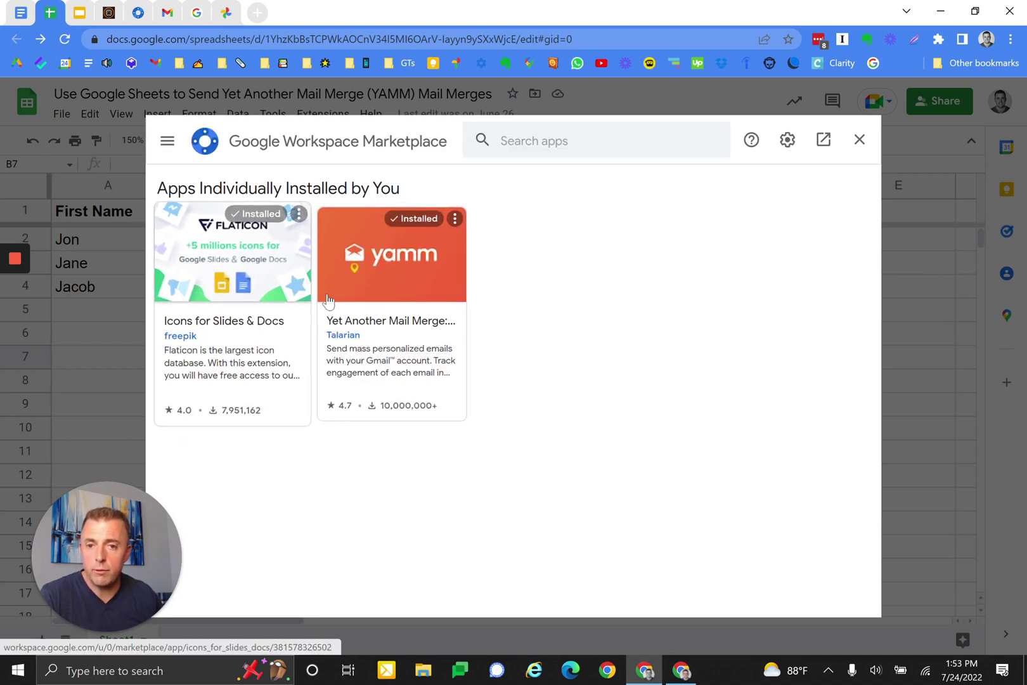
left_click(458, 219)
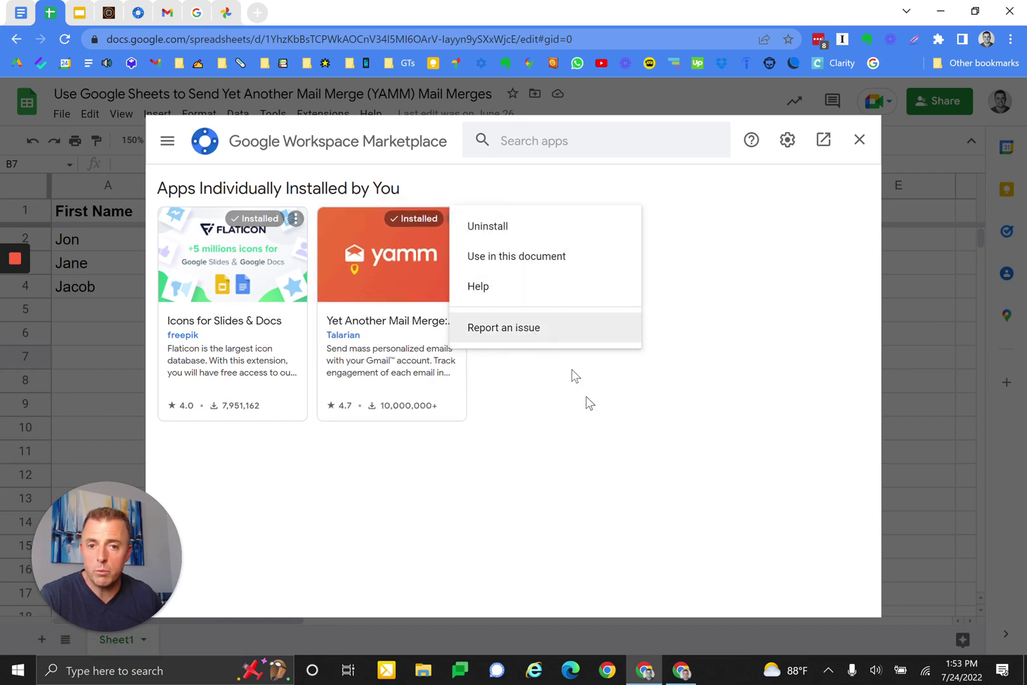
left_click(613, 431)
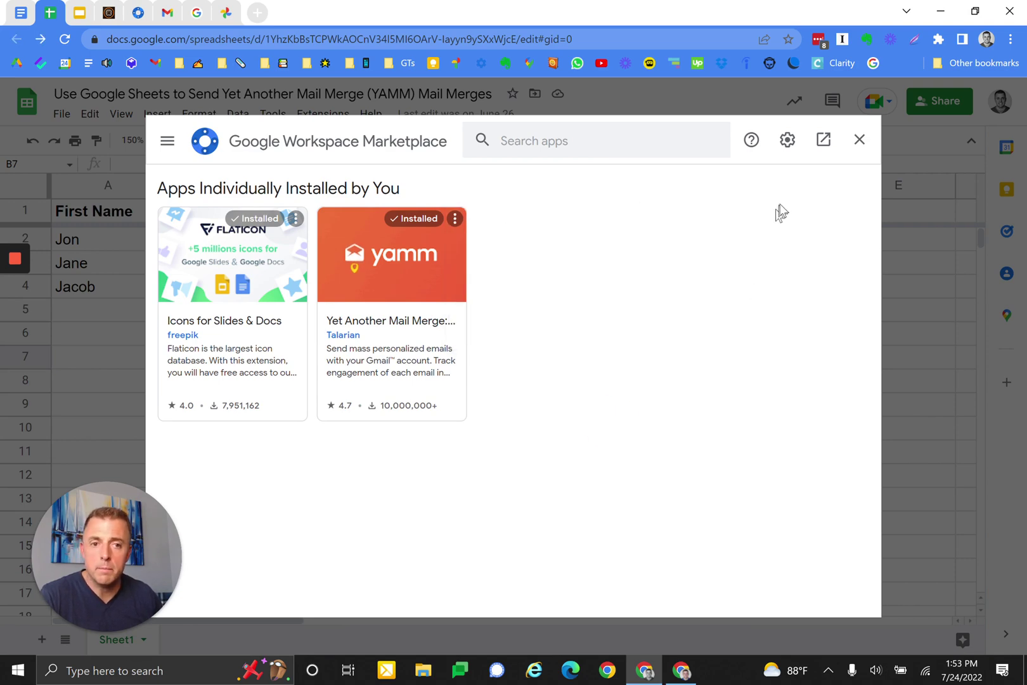
left_click(860, 140)
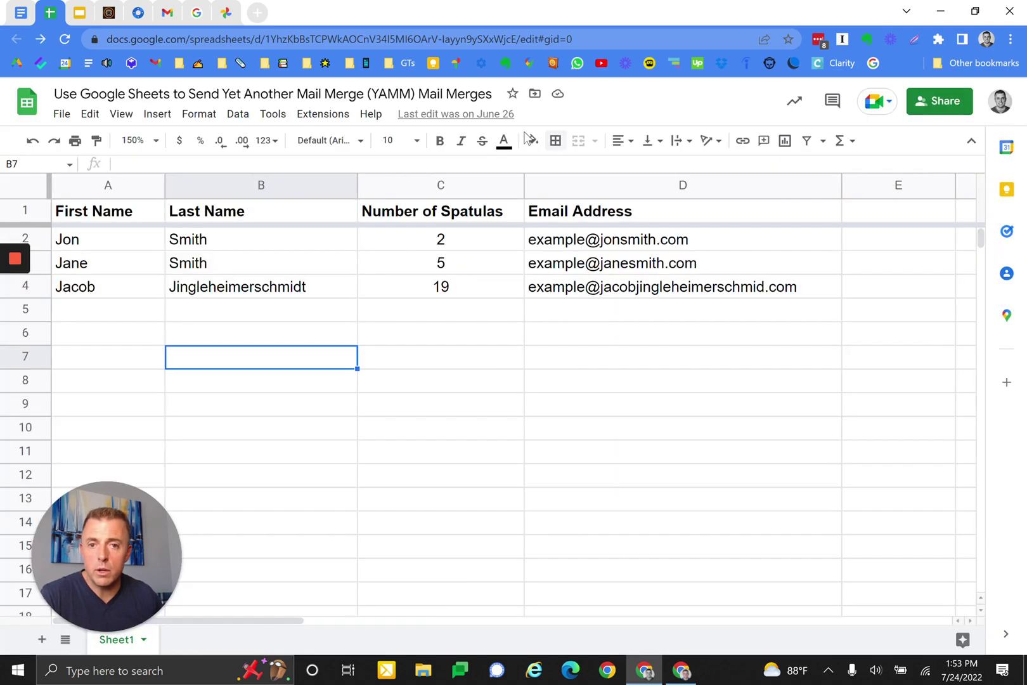
Browse the spreadsheet's Extensions menu again.
left_click(314, 117)
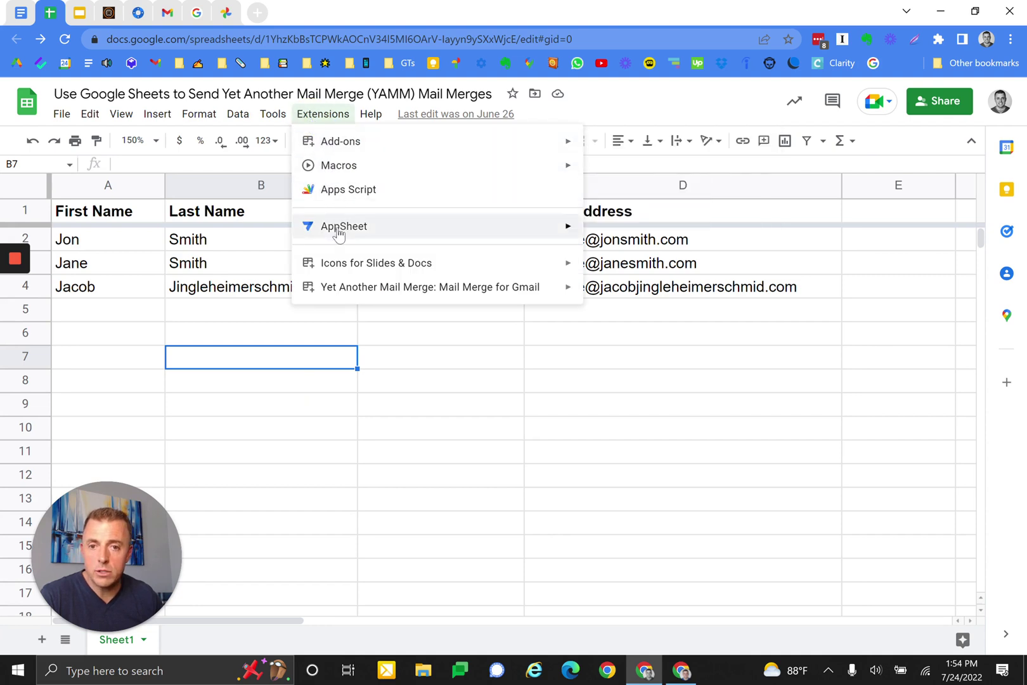
mouse_move(355, 271)
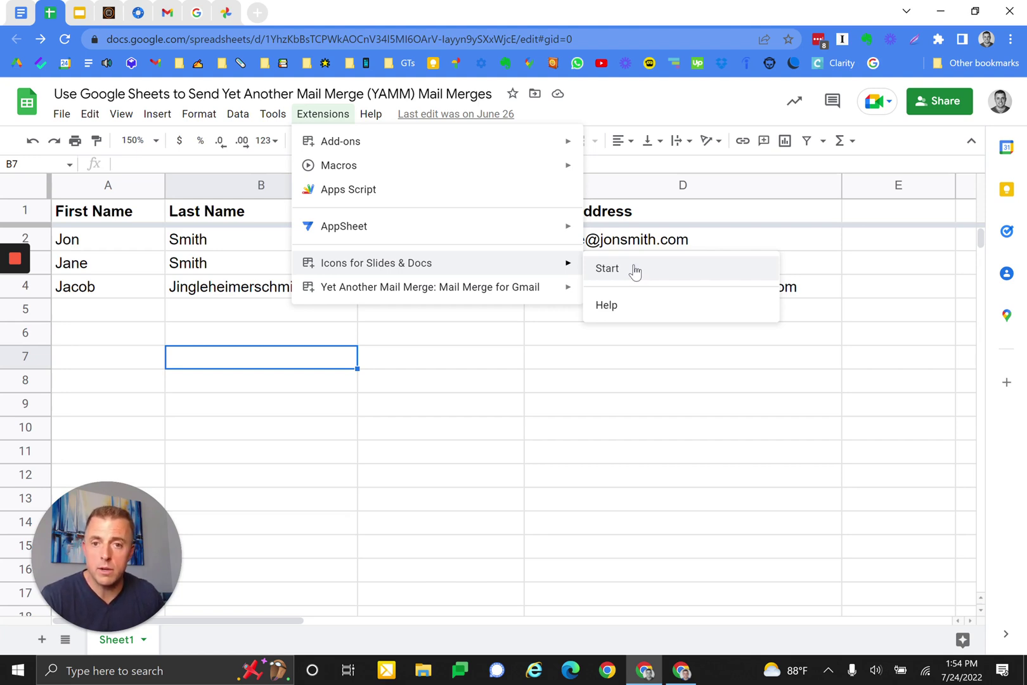
mouse_move(371, 147)
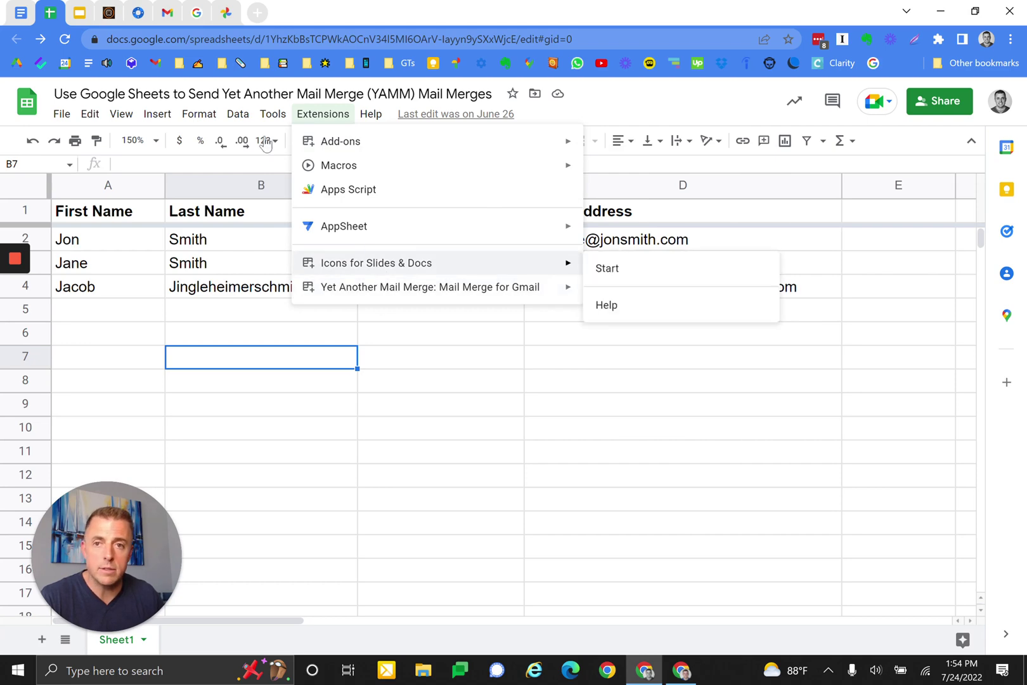
Add the 'GWS Marketplace → Settings' sub-point and bring up the Workspace Marketplace.
left_click(18, 14)
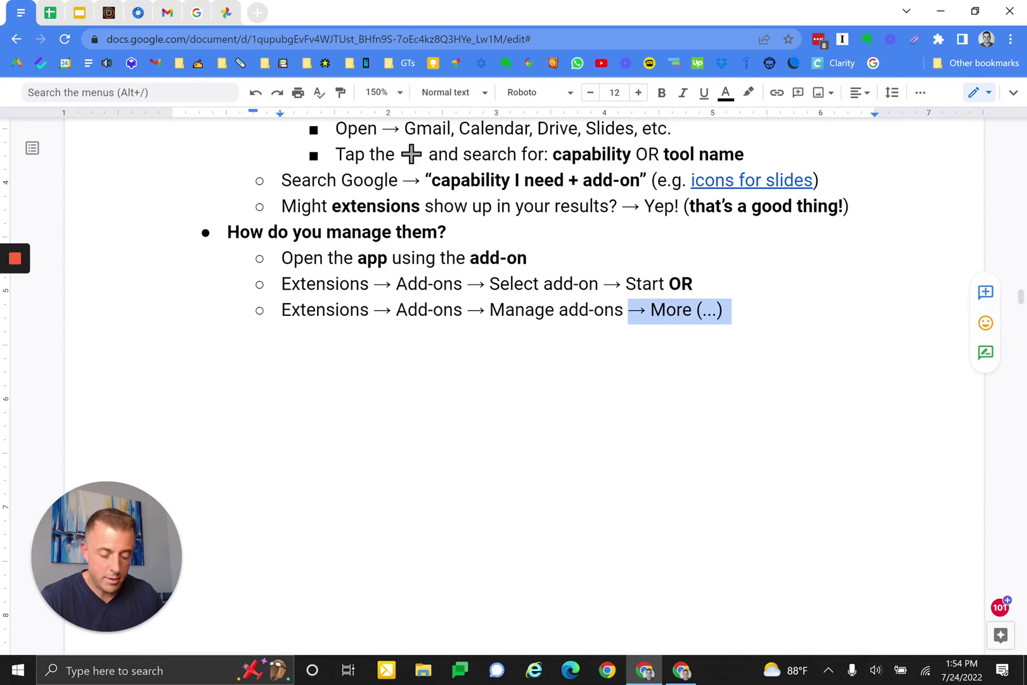
key("ctrl+z")
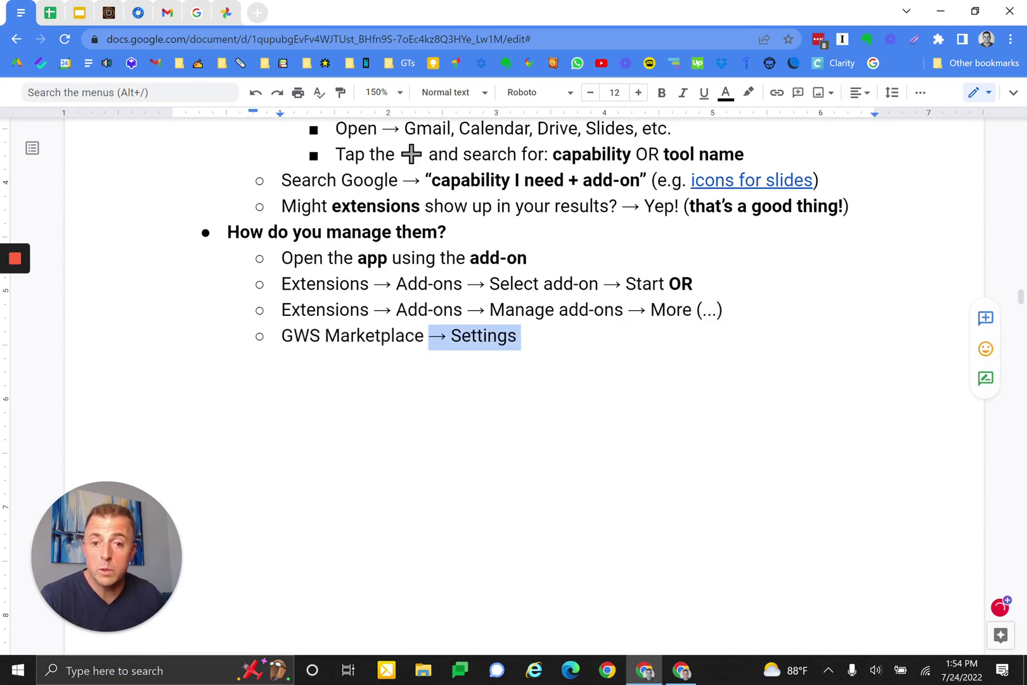
left_click(137, 14)
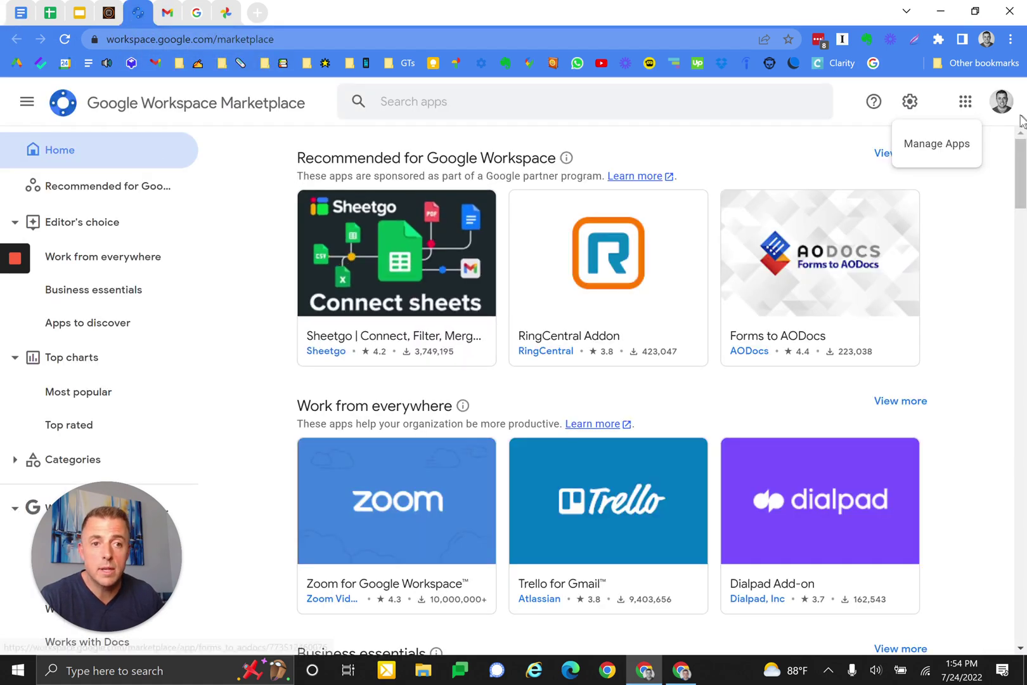
Open Manage Apps from the Marketplace settings gear to list the four apps installed by you.
left_click(910, 103)
left_click(910, 103)
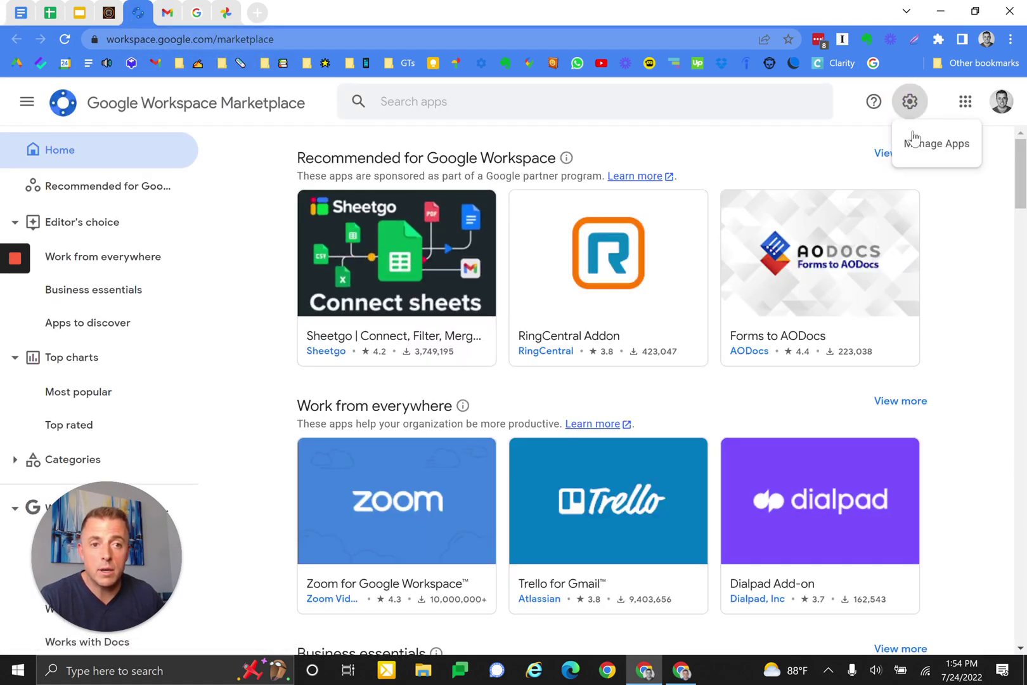
left_click(959, 143)
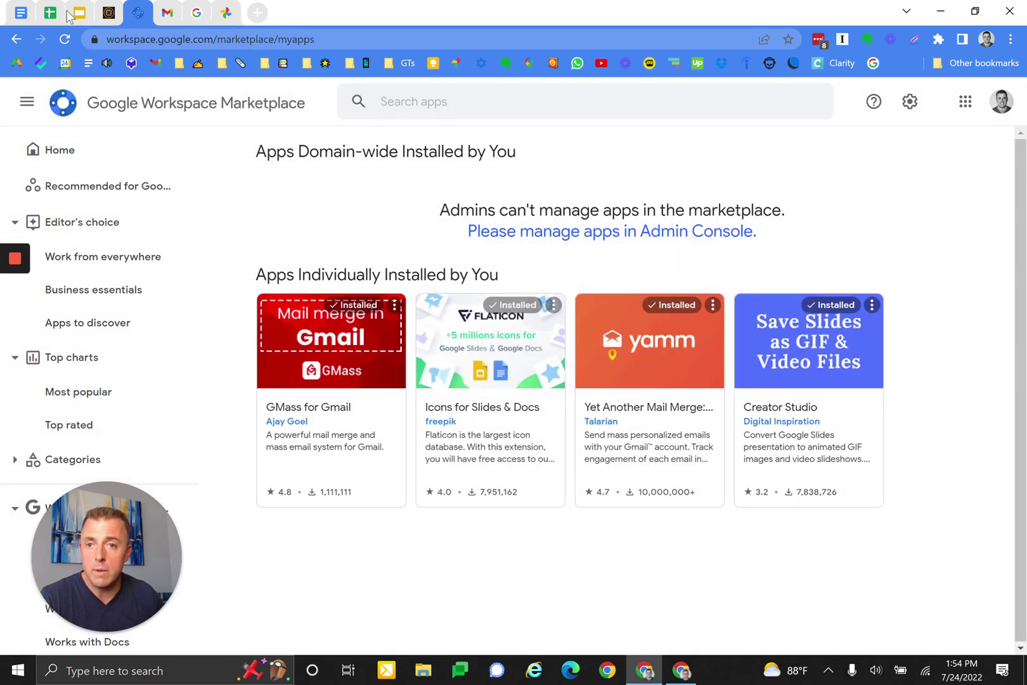
left_click(19, 14)
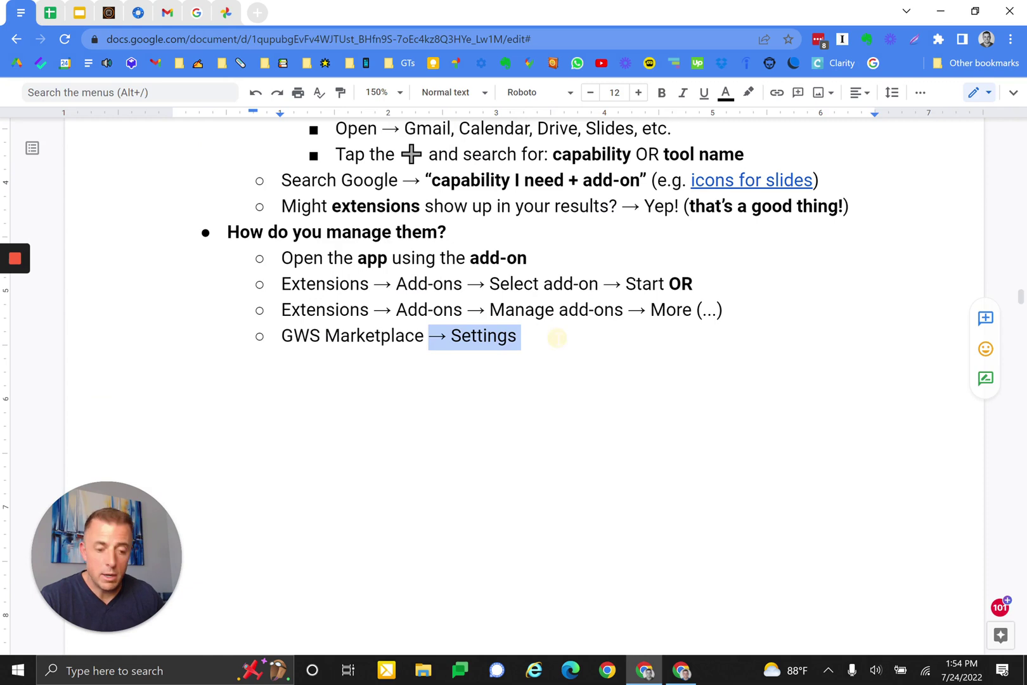
Append '→ Manage apps (“apps,” whaaaaa?!?)' and add the bullet 'Wait, so Apps, Extensions, Add-ons, is there a difference?'.
left_click(555, 337)
key("ctrl+y")
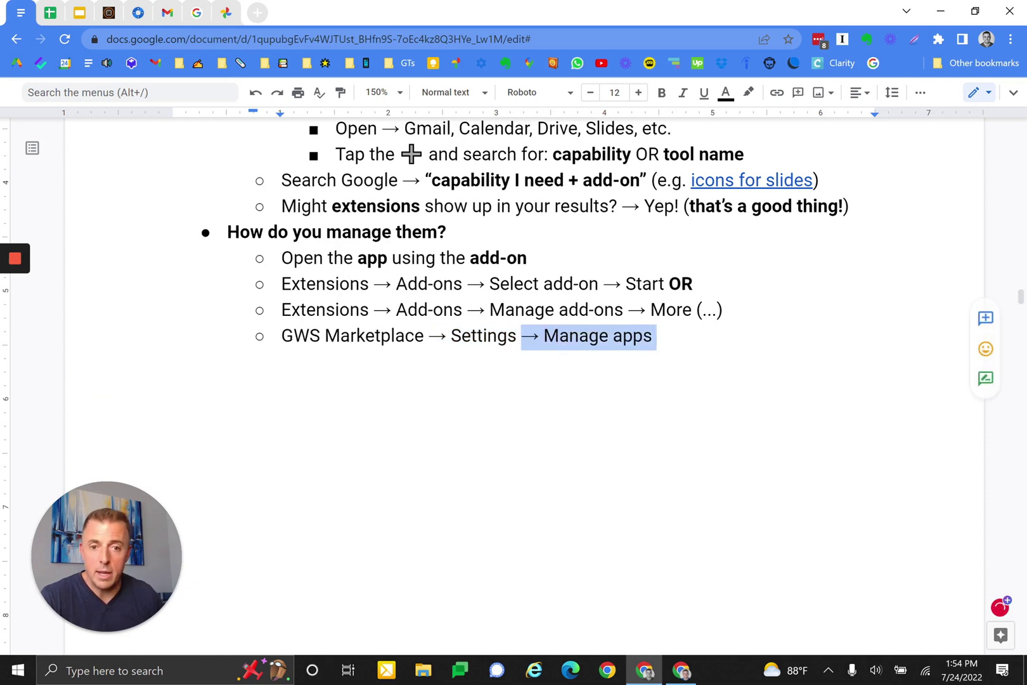
key("ctrl+y")
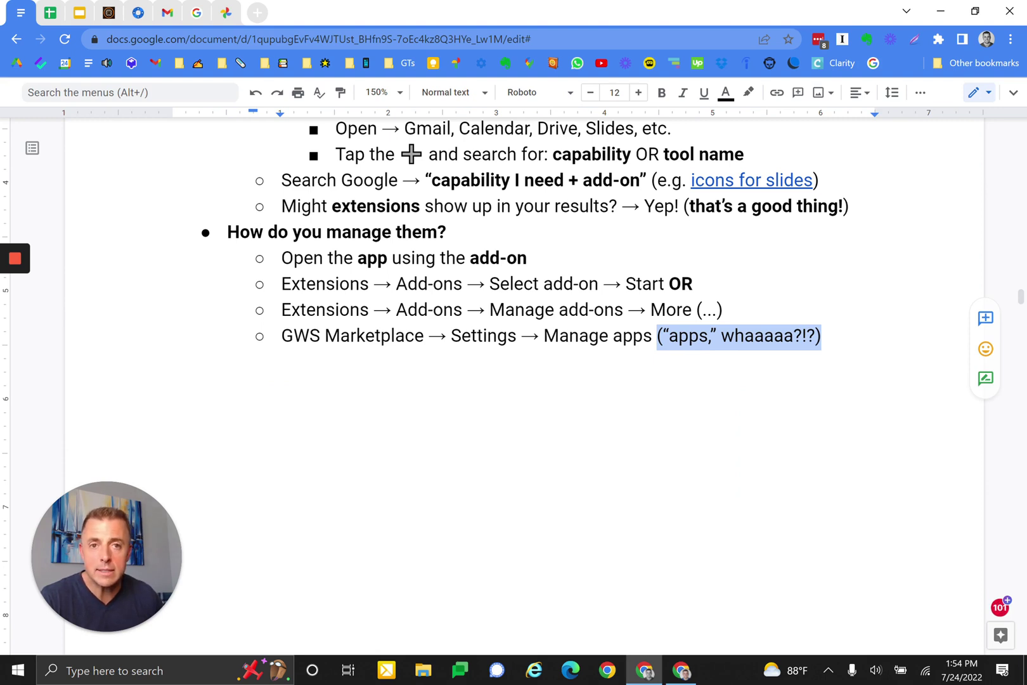
key("ctrl+z")
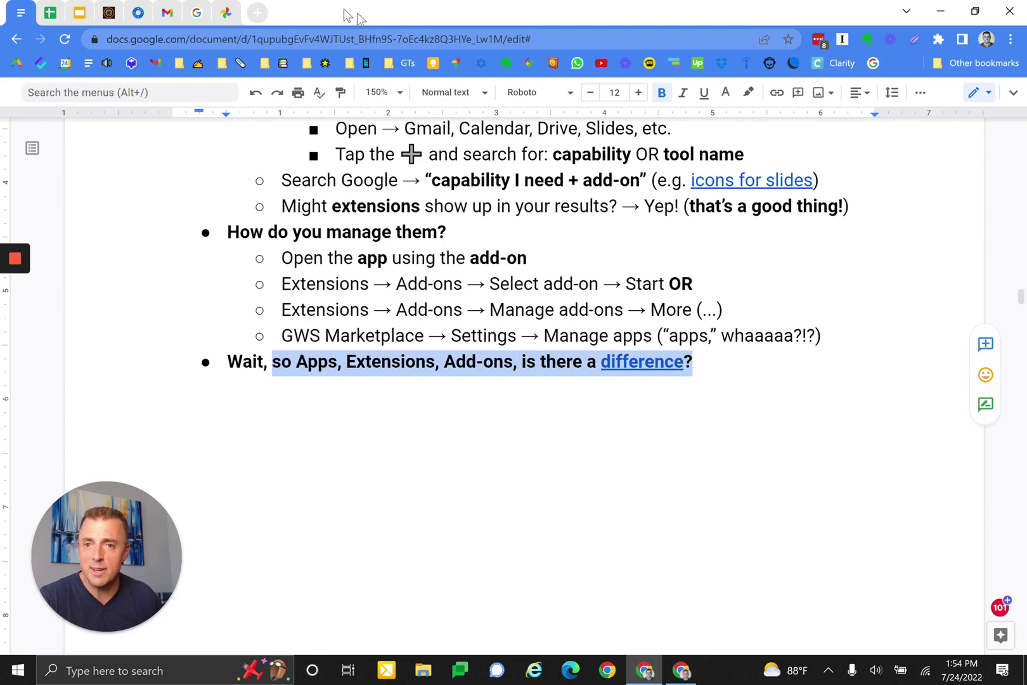
left_click(227, 14)
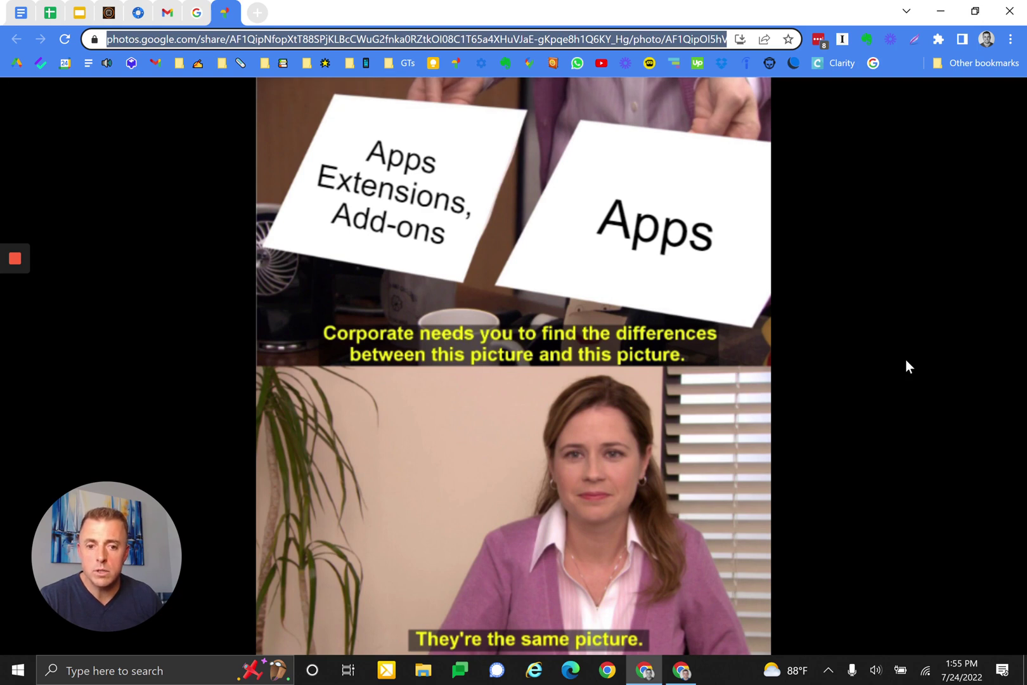
left_click(21, 12)
Add the bullet 'What add-on do you recommend and why? → Stay tuned!'.
left_click(711, 366)
key("ctrl+z")
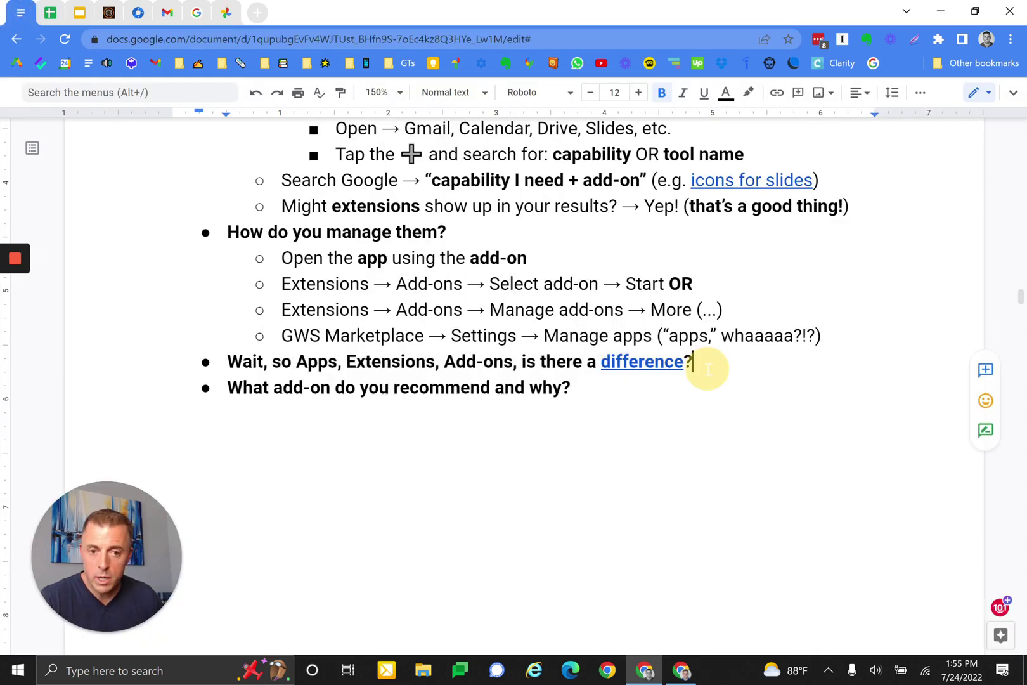
key("ctrl+z")
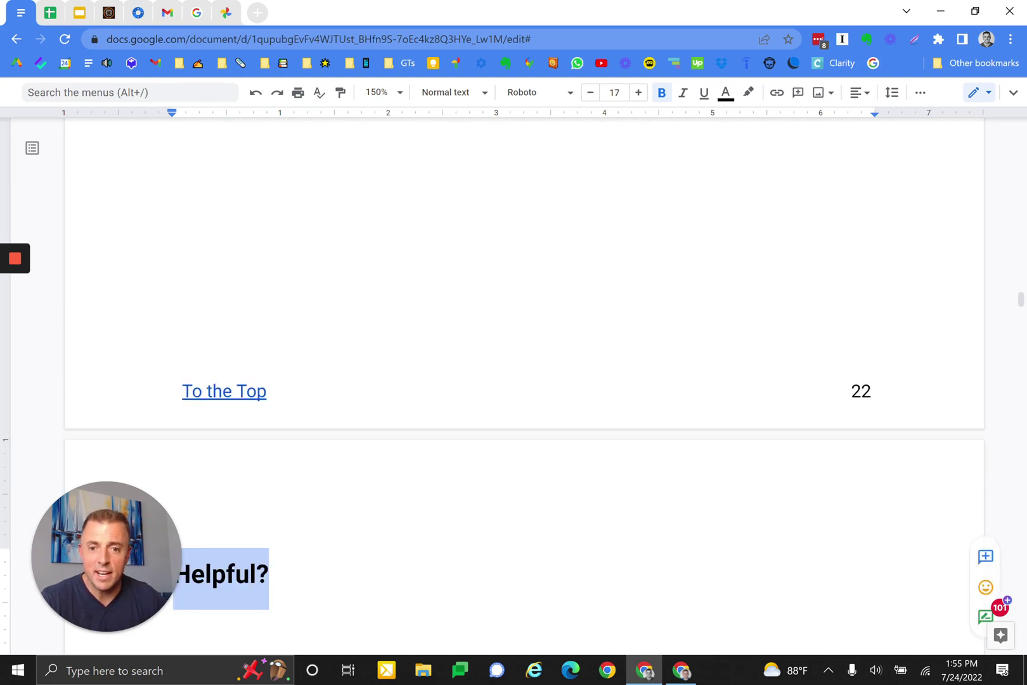
Fill the 'Helpful?' page with like/share/subscribe lines and 'Remember — in the description:' items 'This outline!' and 'How to reach me online!'.
scroll(514, 381, "down", 5)
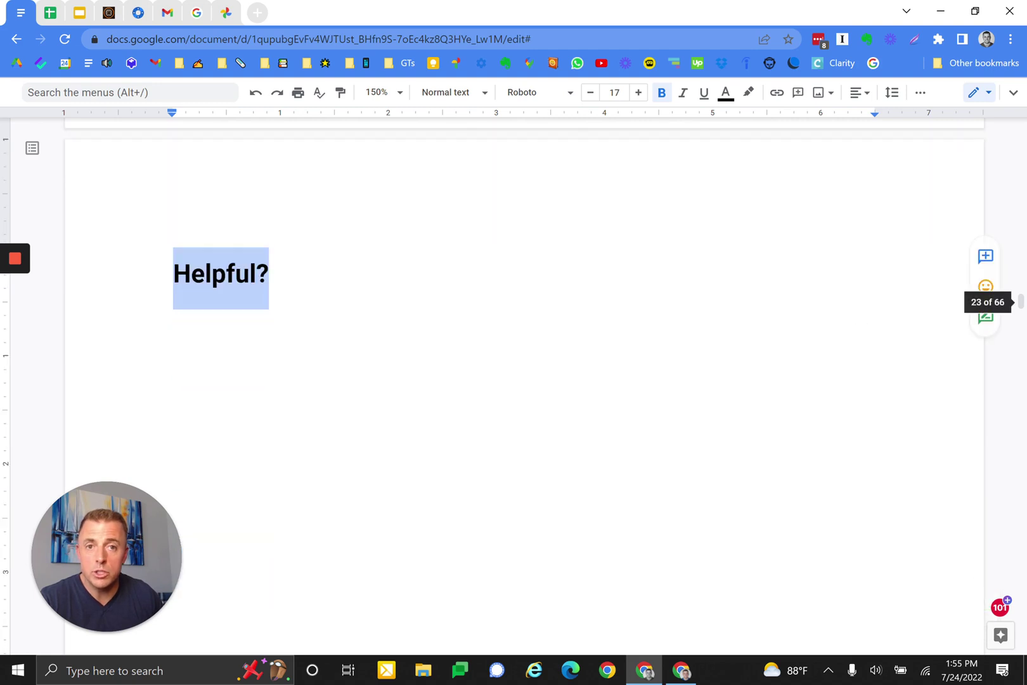
left_click_drag(174, 314, 637, 469)
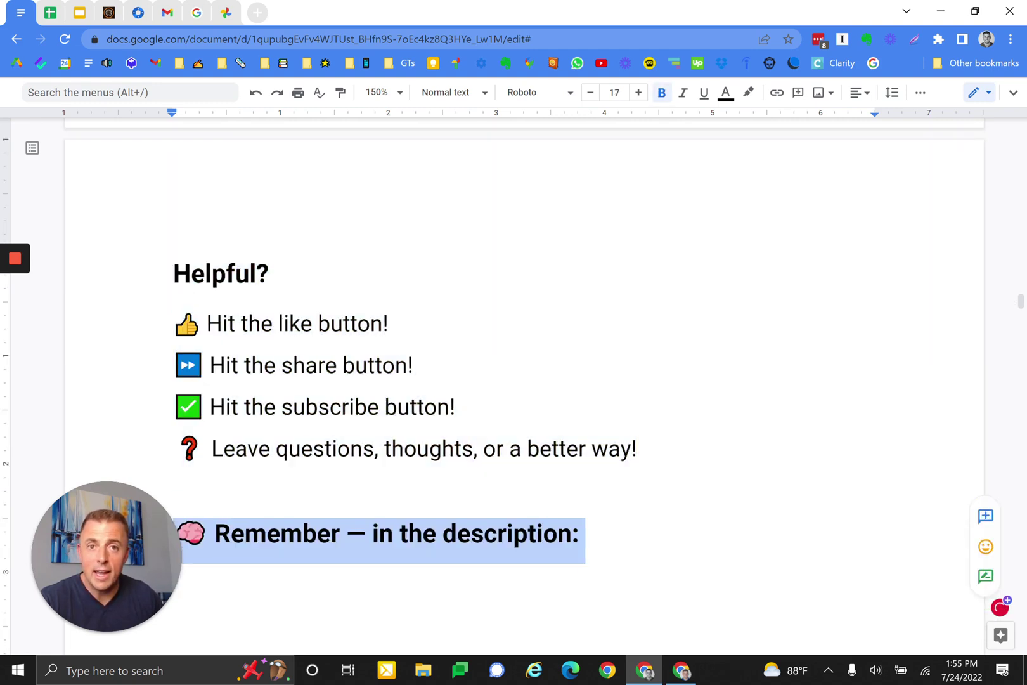
scroll(514, 380, "down", 4)
key("ctrl+z")
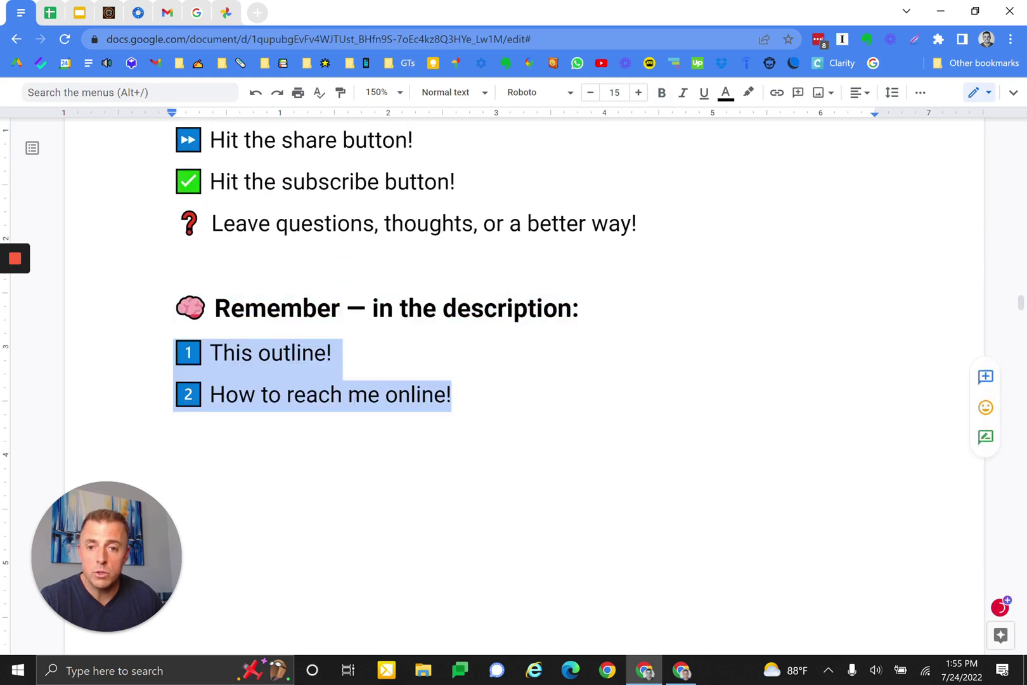